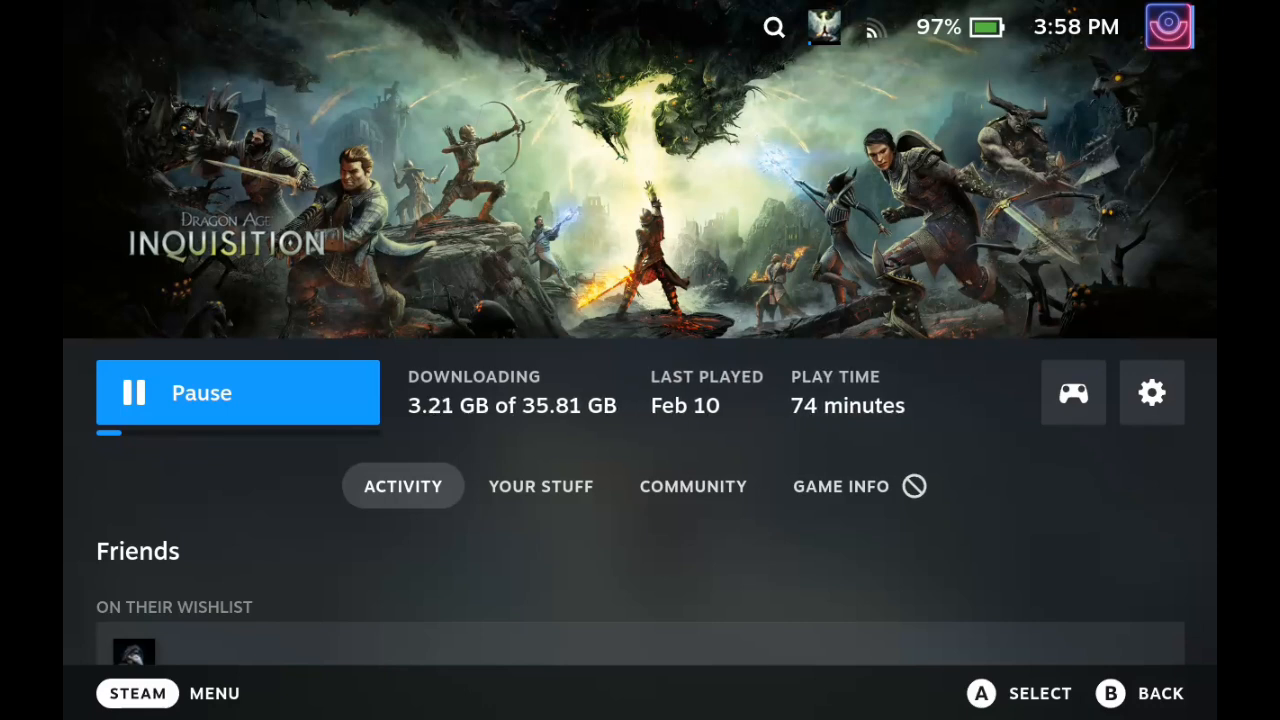
Step: Launch Dragon Age Inquisition from the Steam home screen and continue past its title screen
{"action": "key", "text": "Escape"}
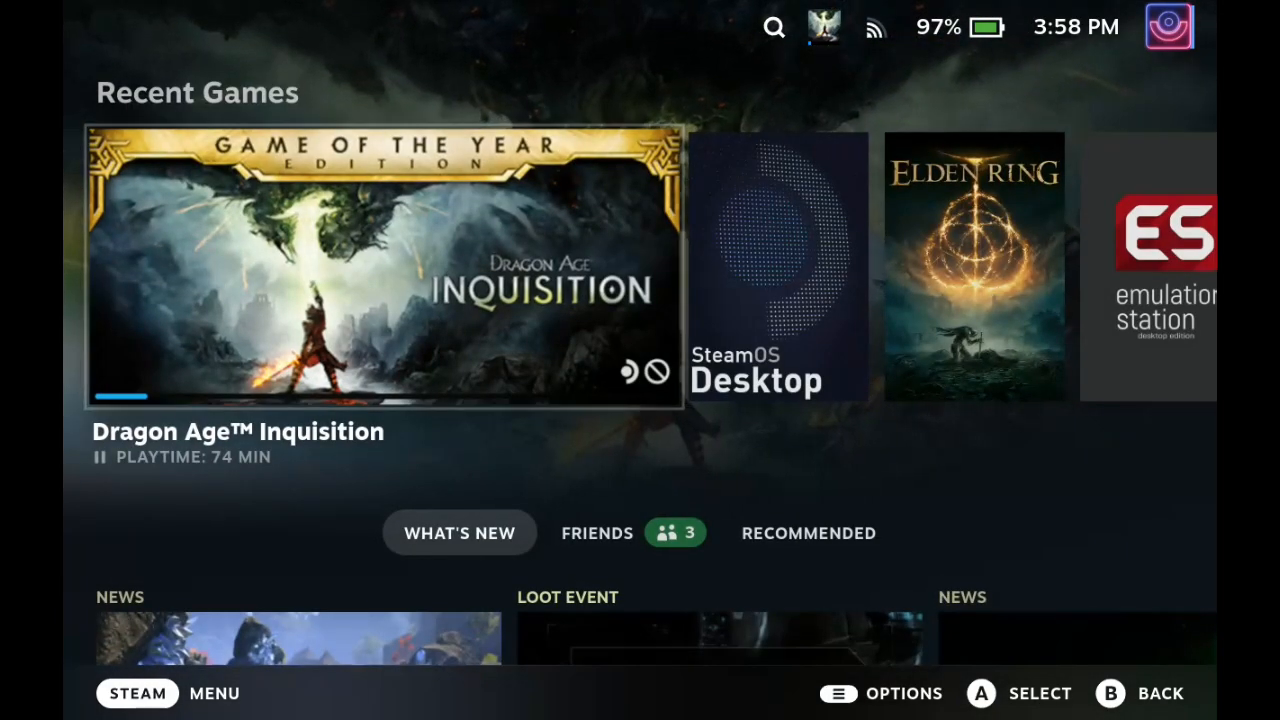
{"action": "key", "text": "Return"}
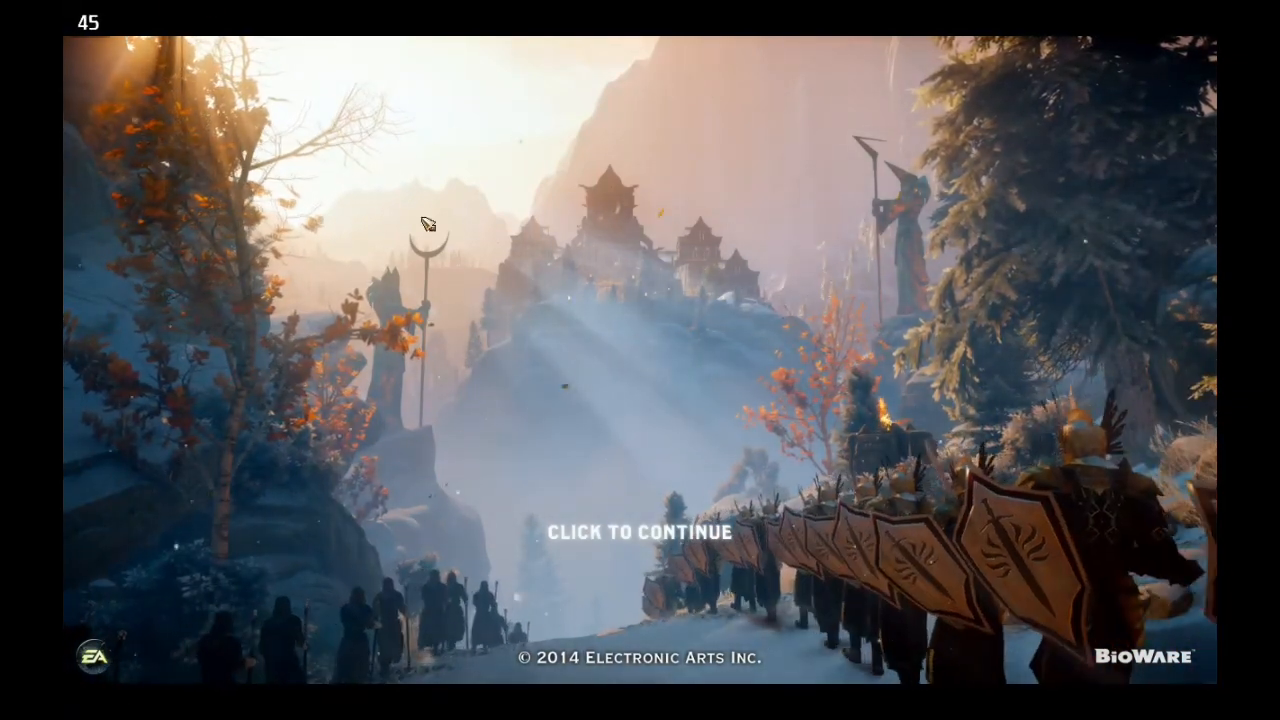
{"action": "left_click", "coordinate": [546, 414]}
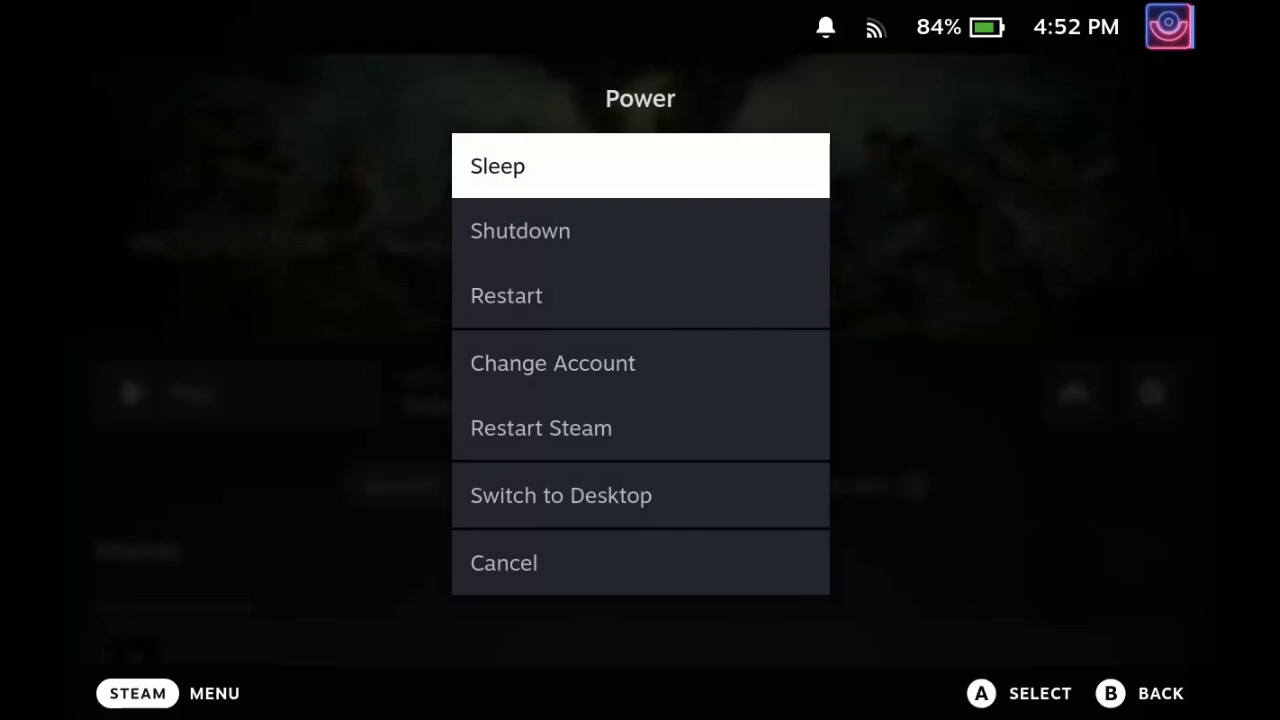
Step: Switch to desktop mode, search Discover for 'protonup' to confirm ProtonUp-Qt is installed, and close the store
{"action": "key", "text": "Down"}
{"action": "key", "text": "Down"}
{"action": "key", "text": "Down"}
{"action": "key", "text": "Down"}
{"action": "key", "text": "Down"}
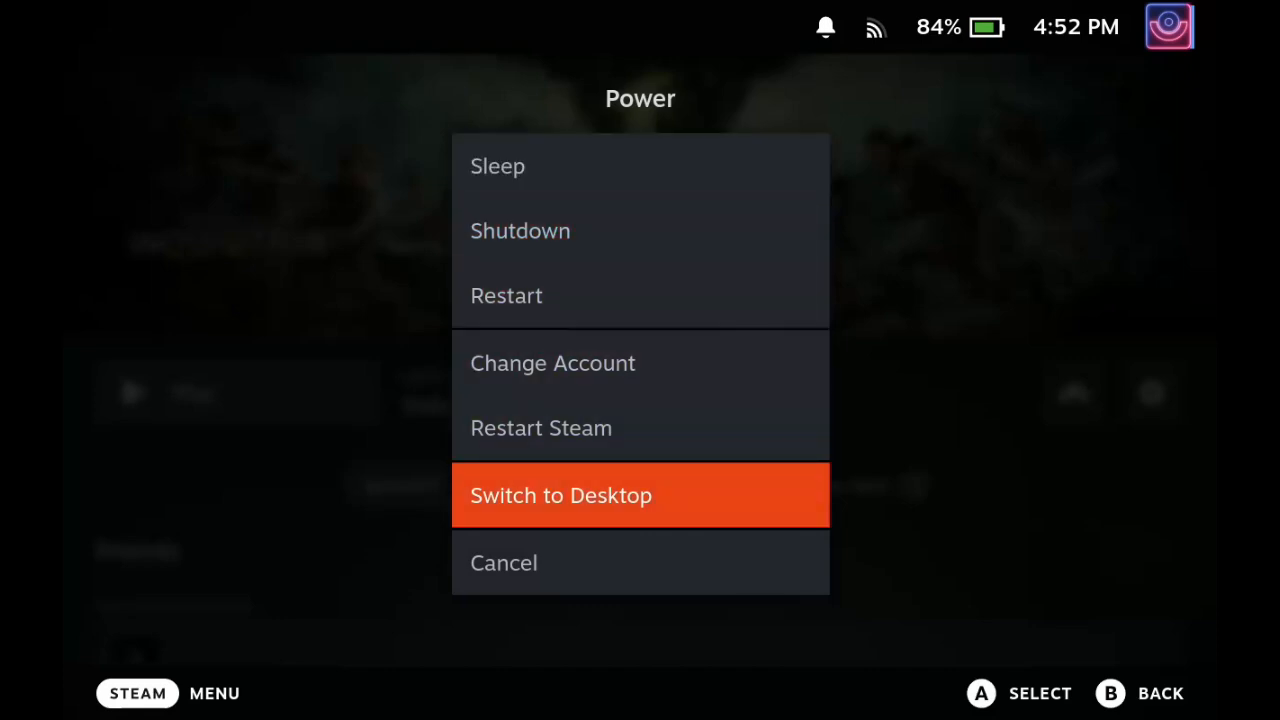
{"action": "key", "text": "Return"}
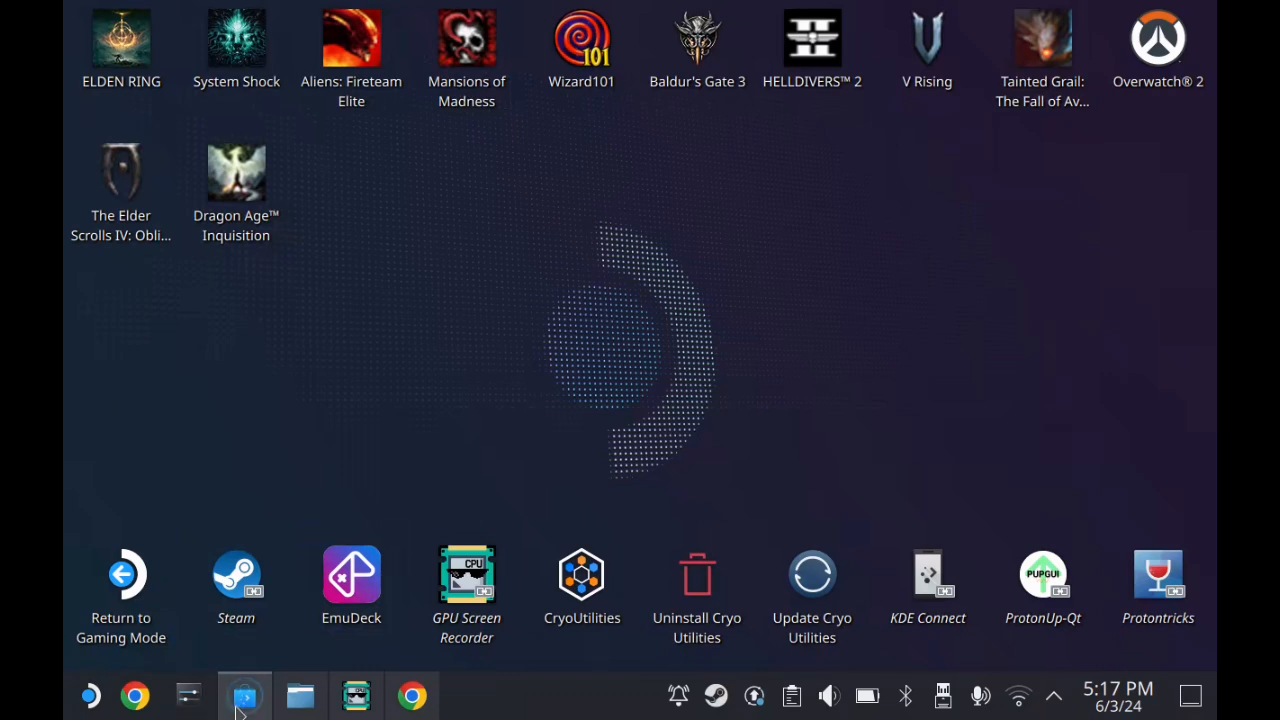
{"action": "left_click", "coordinate": [244, 696]}
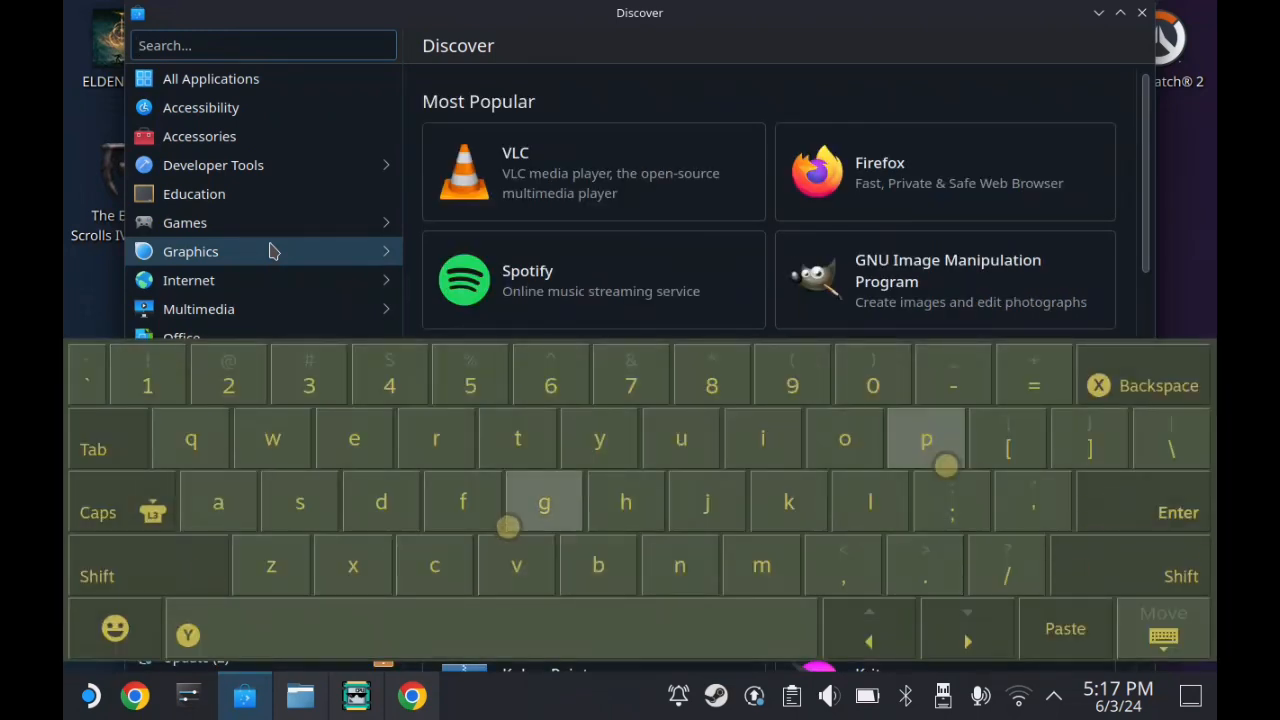
{"action": "type", "text": "pro"}
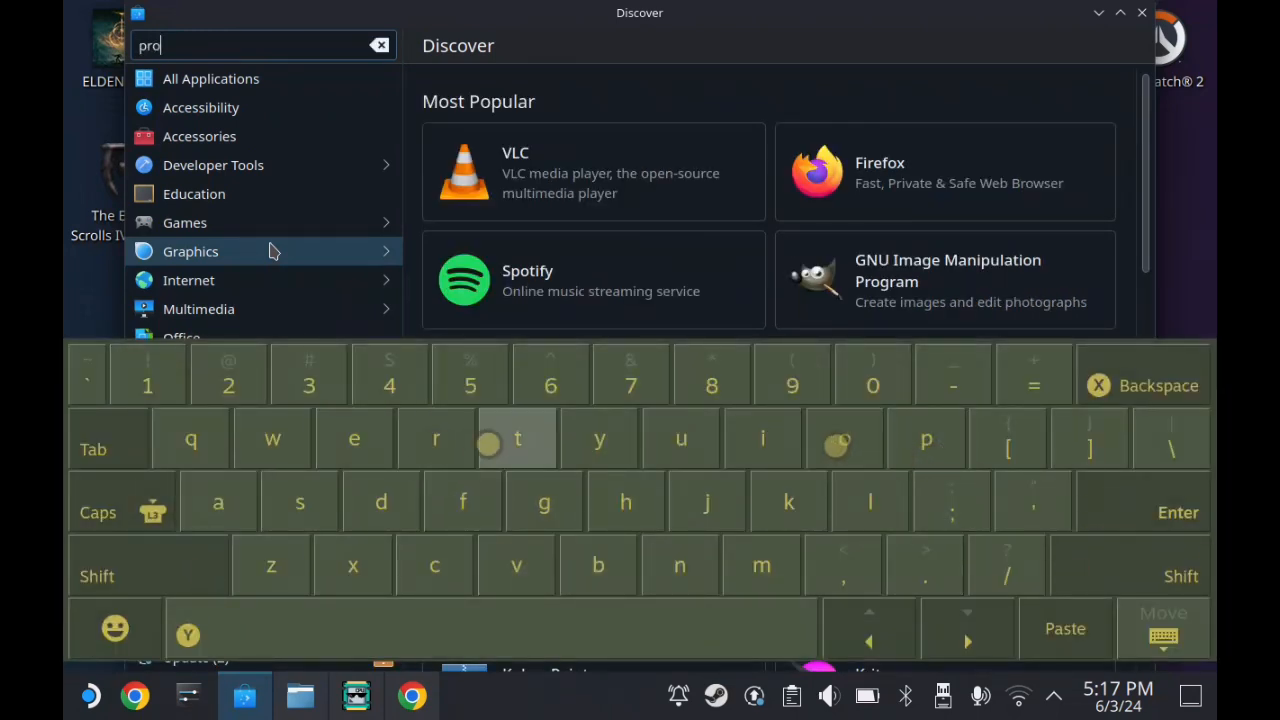
{"action": "type", "text": "ton"}
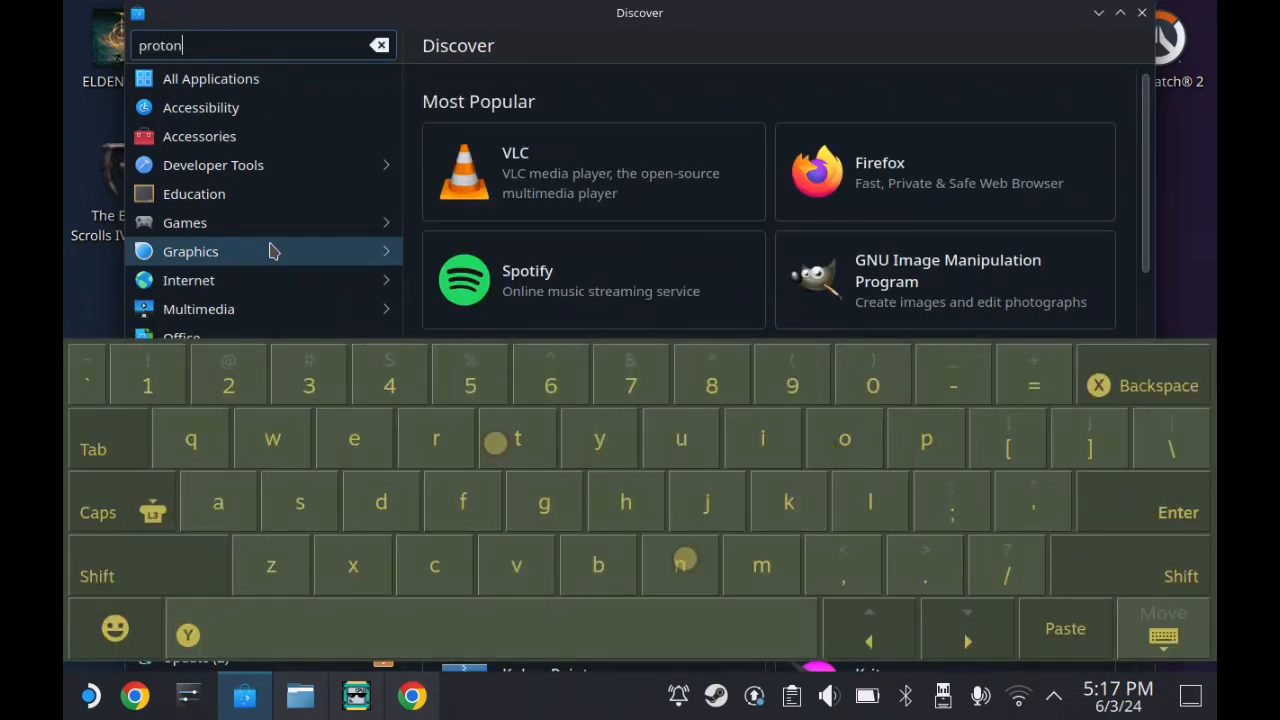
{"action": "type", "text": "u"}
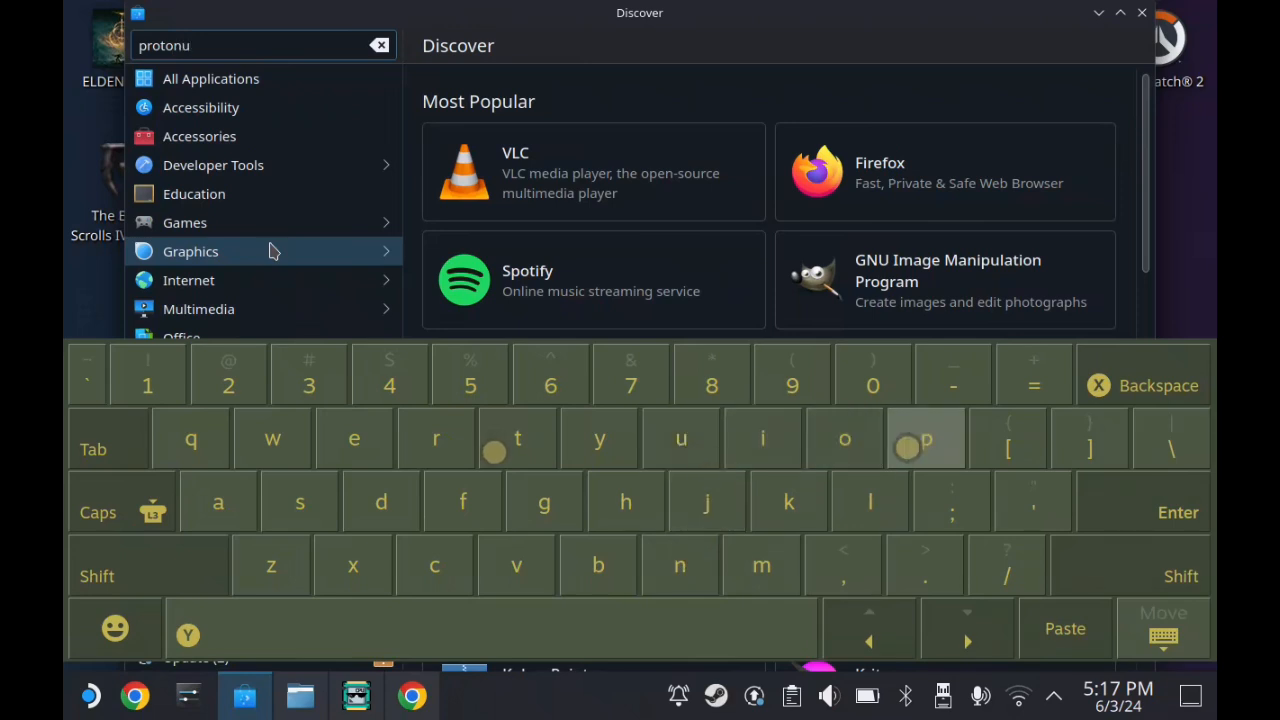
{"action": "type", "text": "p"}
{"action": "key", "text": "Return"}
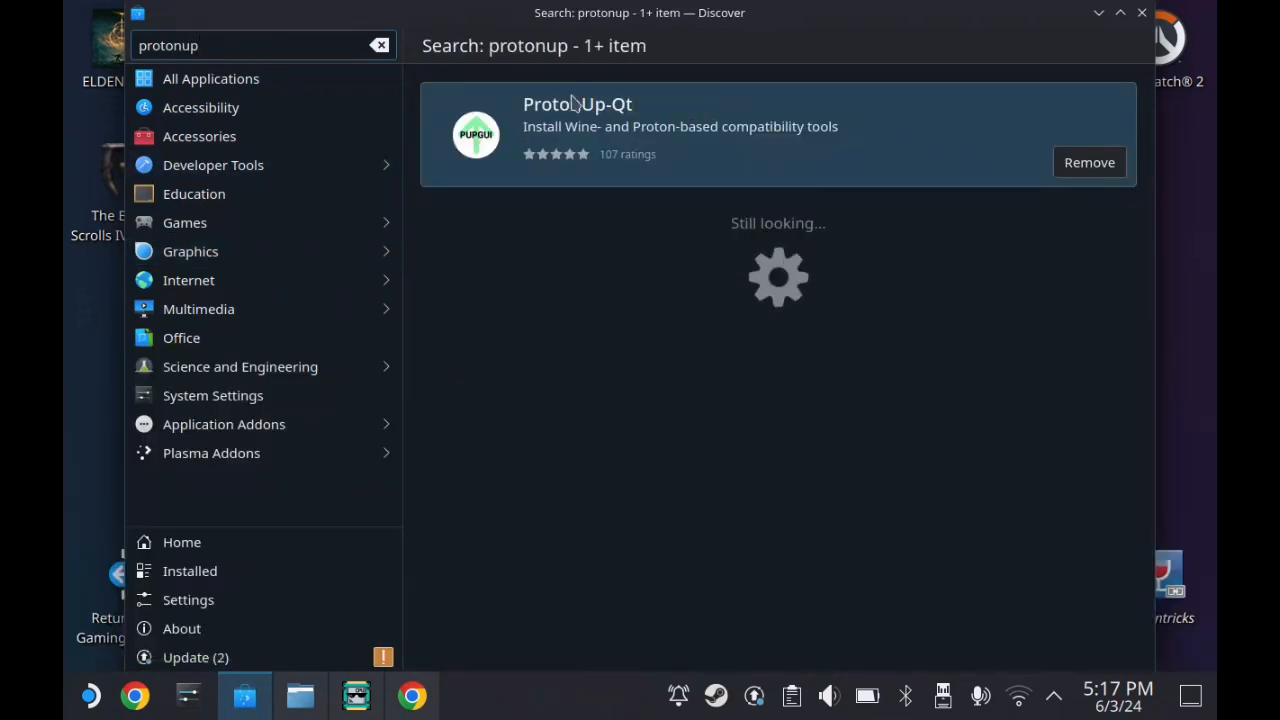
{"action": "left_click", "coordinate": [1143, 13]}
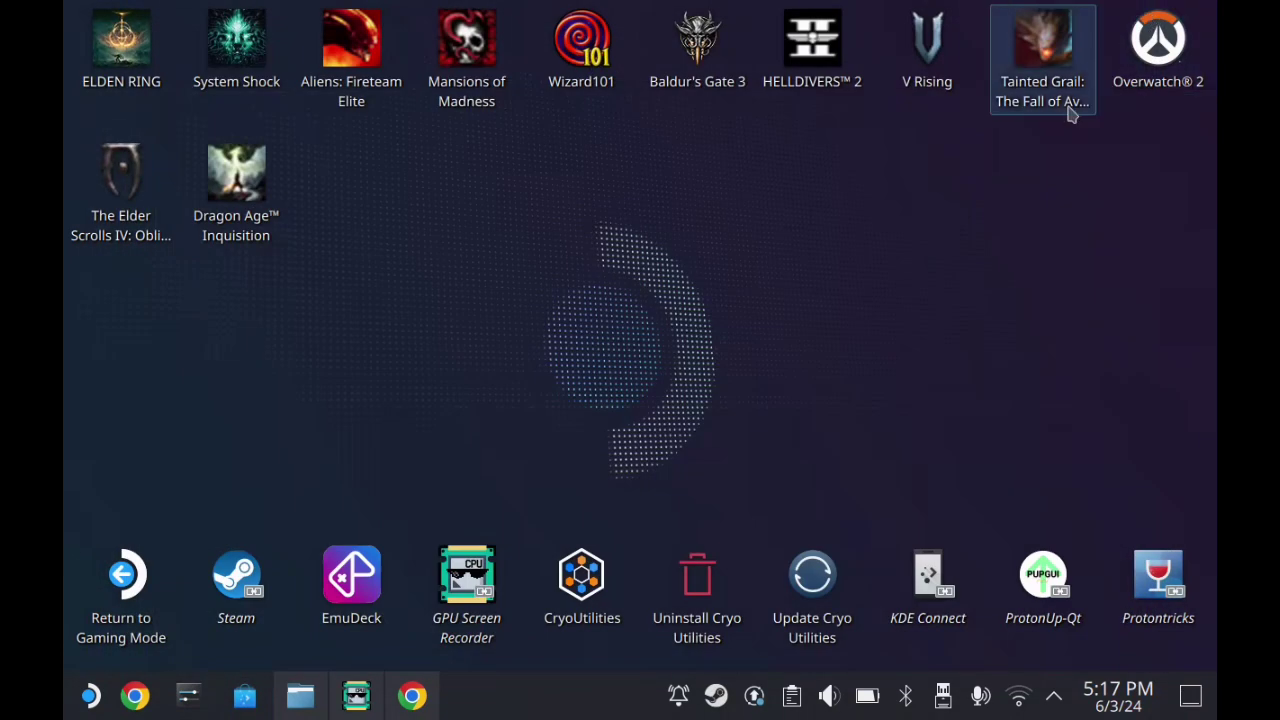
{"action": "left_click", "coordinate": [1044, 588]}
{"action": "double_click", "coordinate": [1053, 592]}
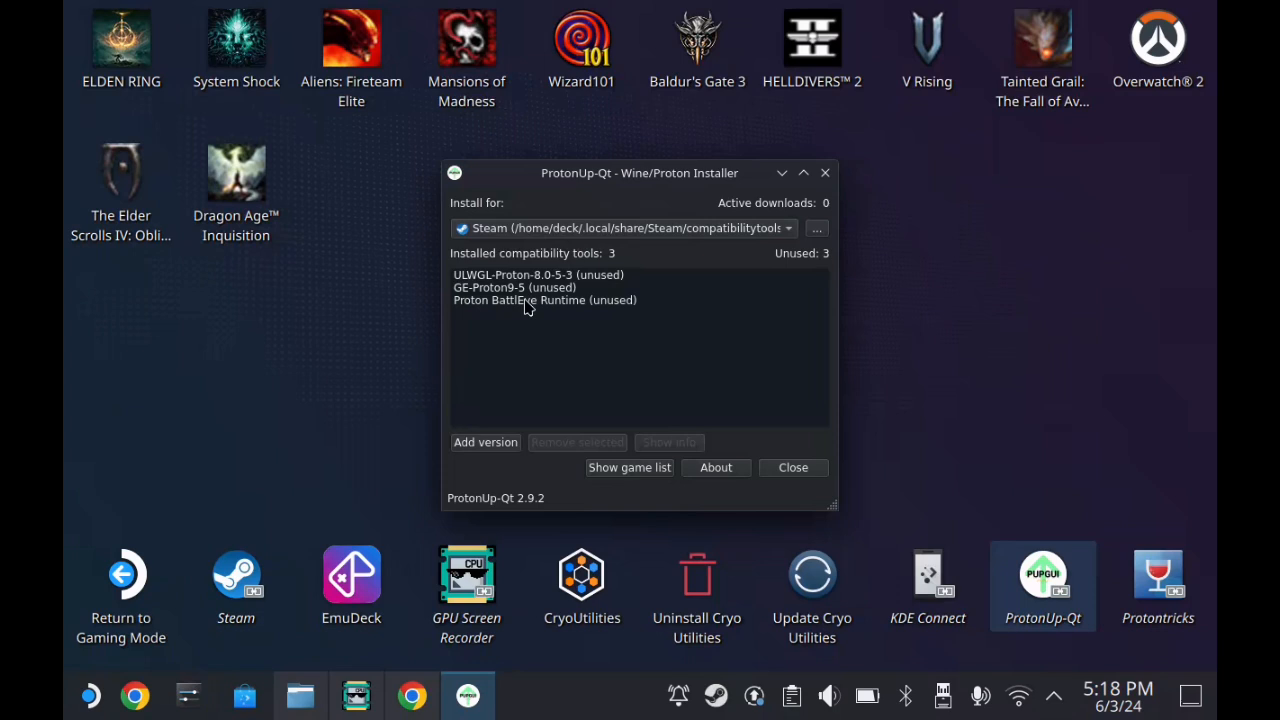
{"action": "left_click", "coordinate": [475, 449]}
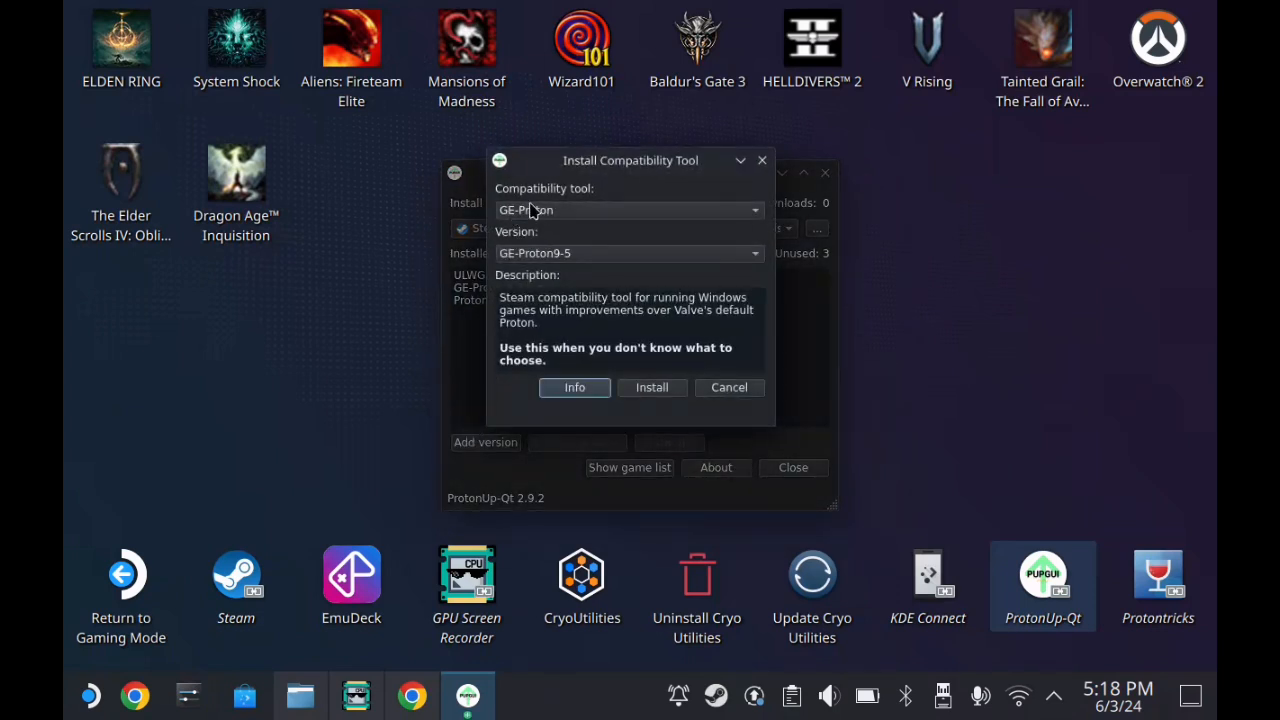
{"action": "left_click", "coordinate": [541, 253]}
{"action": "left_click", "coordinate": [728, 387]}
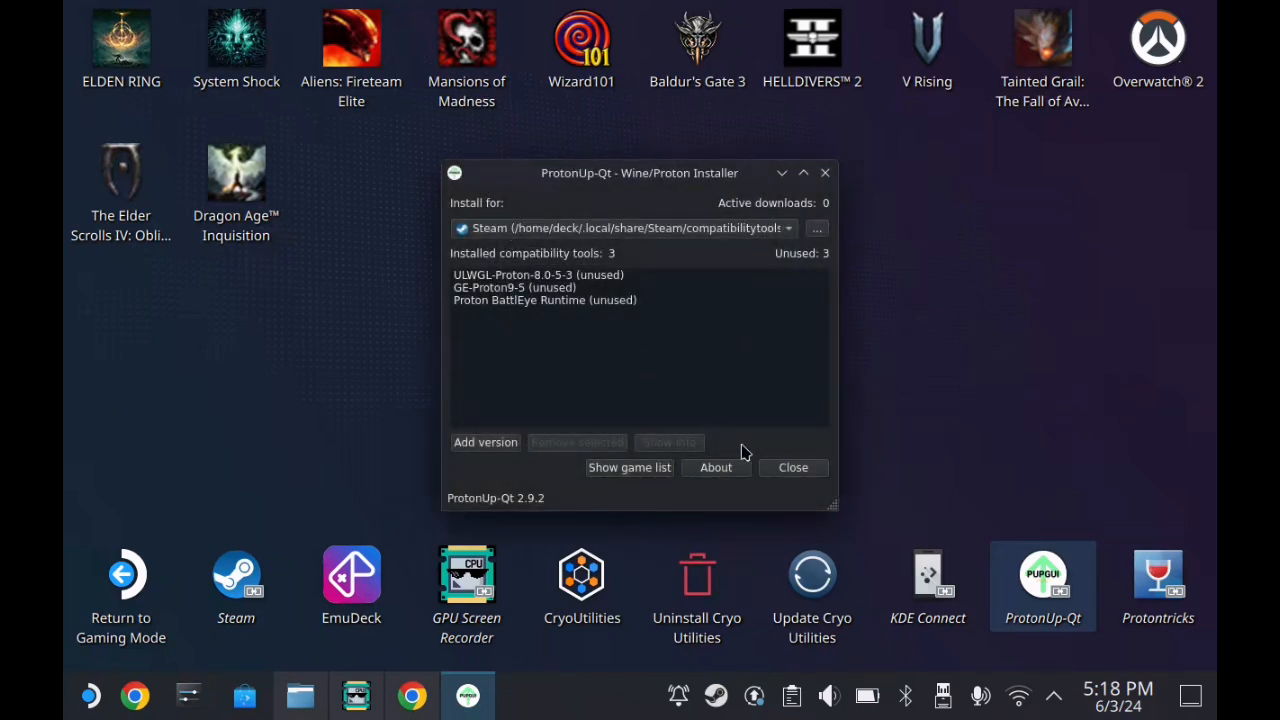
{"action": "left_click", "coordinate": [790, 467]}
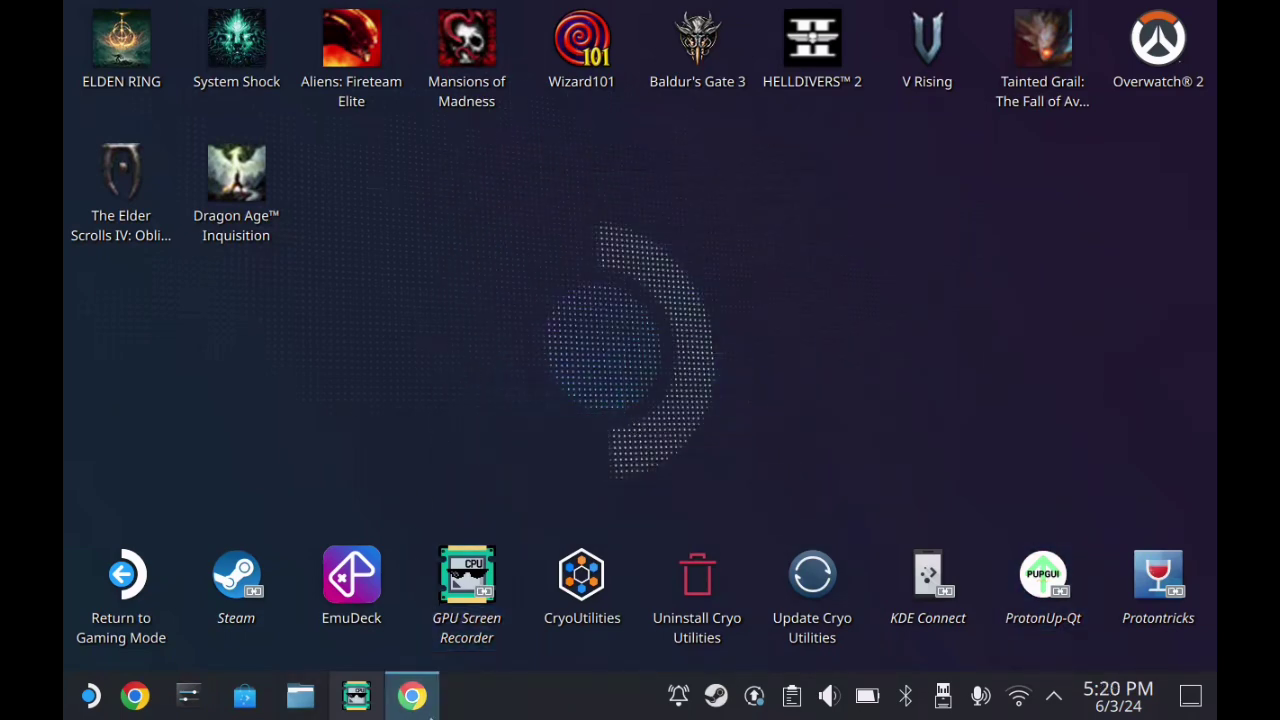
Step: Review the DAI-Proton GitHub repository and its 1.0.4 release asset, then close Chrome
{"action": "left_click", "coordinate": [412, 695]}
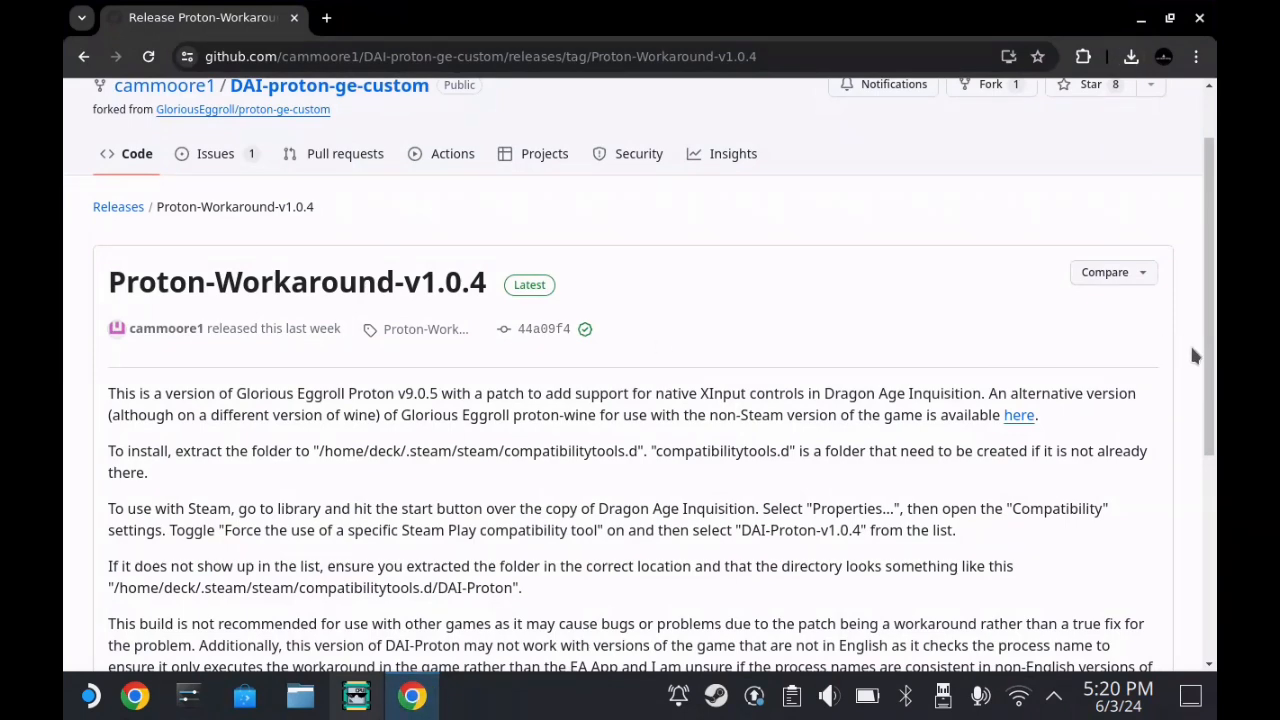
{"action": "scroll", "coordinate": [1189, 342], "scroll_direction": "up", "scroll_amount": 3}
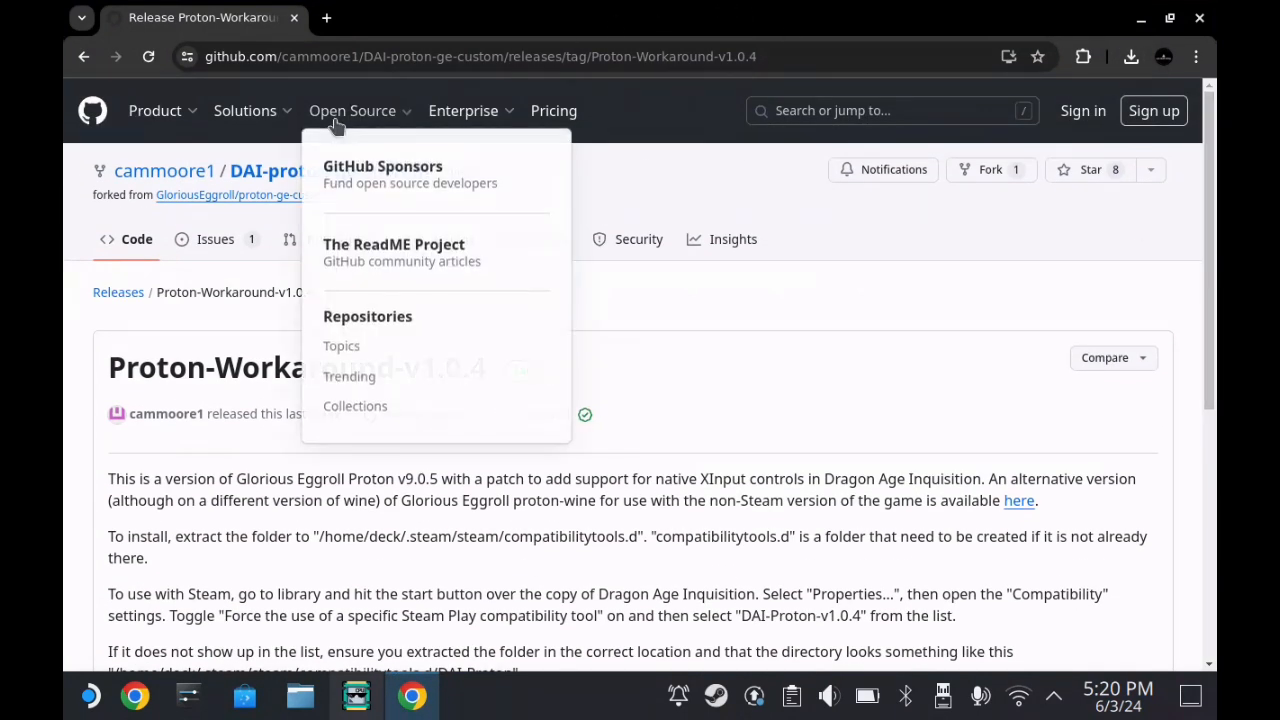
{"action": "left_click", "coordinate": [82, 57]}
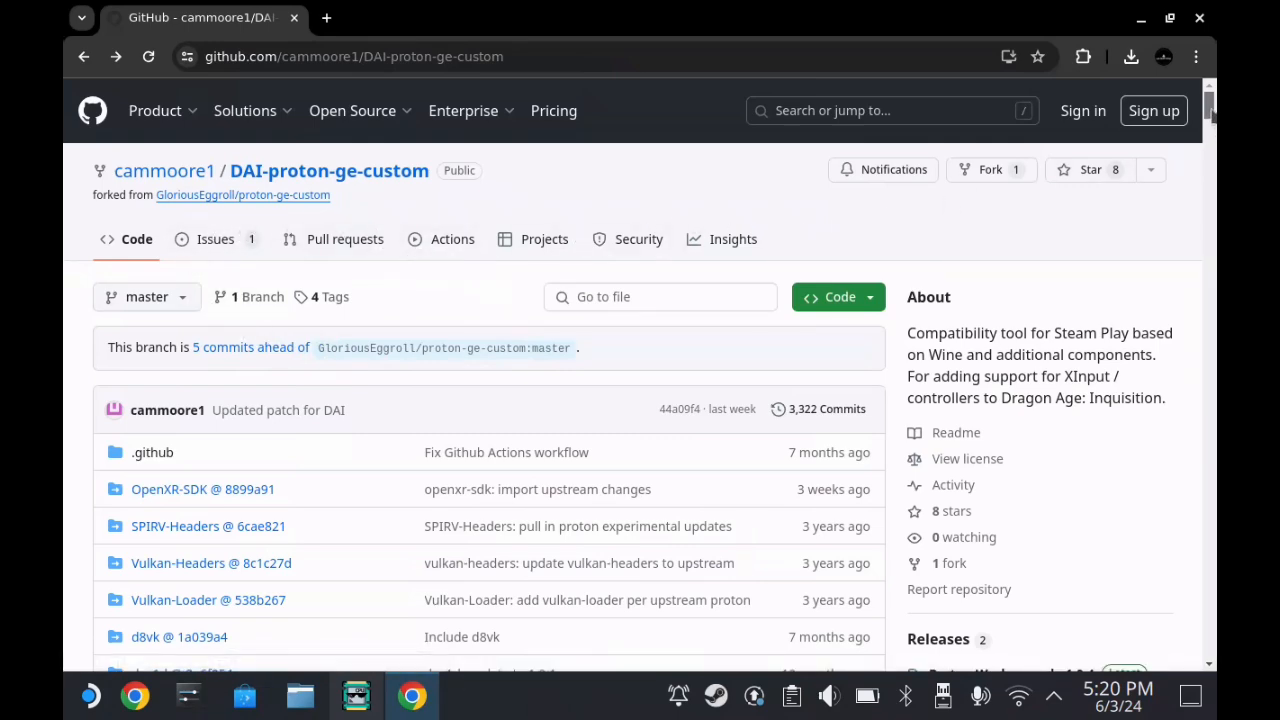
{"action": "left_click_drag", "start_coordinate": [1208, 105], "coordinate": [1208, 118]}
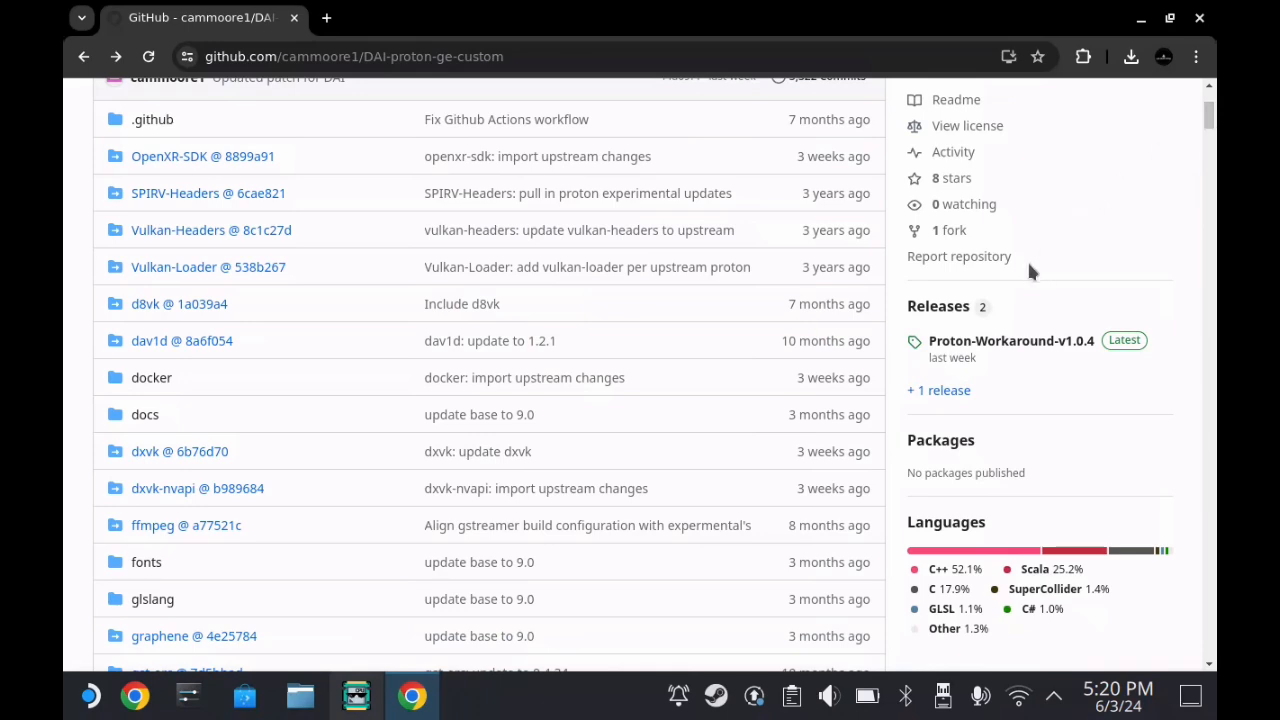
{"action": "left_click", "coordinate": [935, 308]}
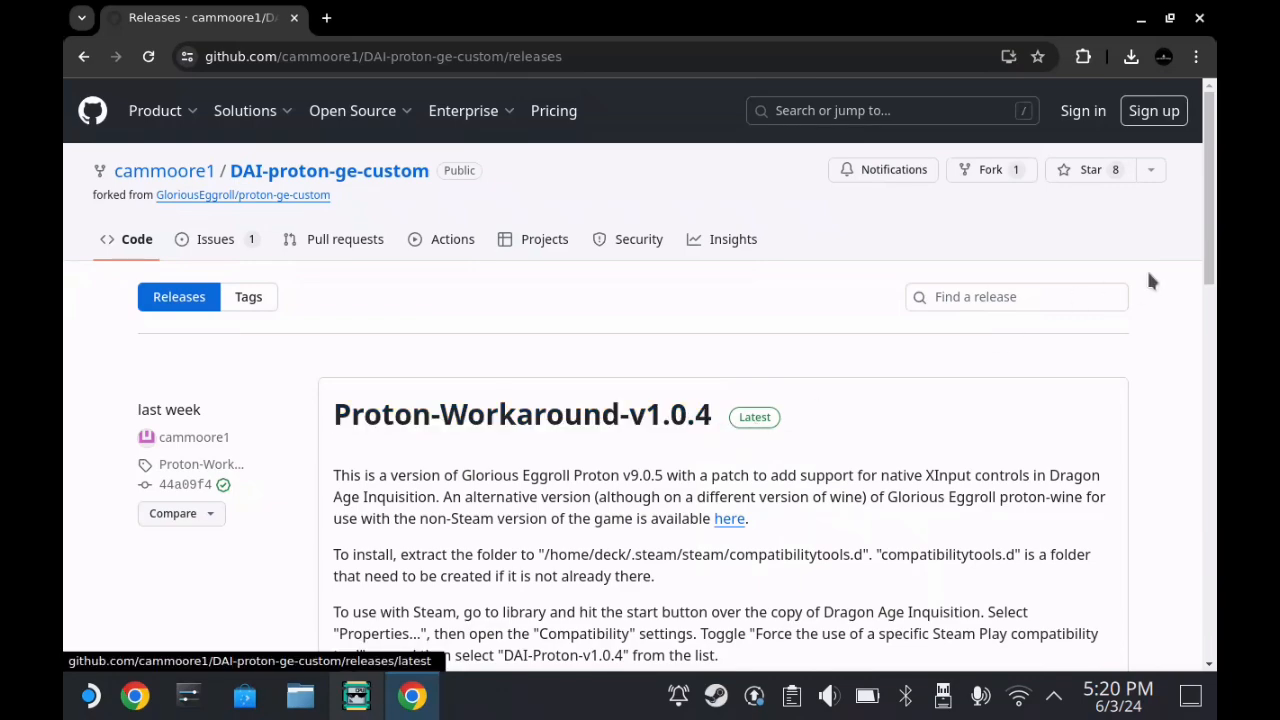
{"action": "left_click_drag", "start_coordinate": [1211, 240], "coordinate": [1211, 330]}
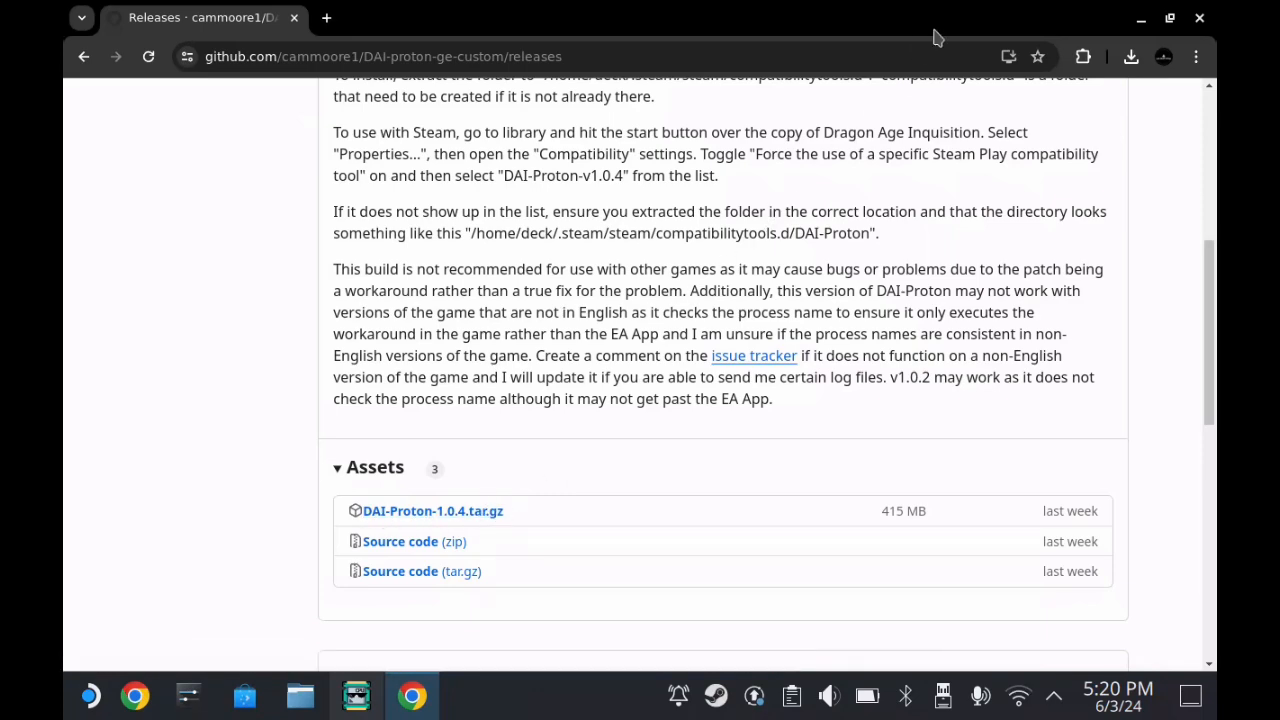
{"action": "left_click", "coordinate": [1200, 18]}
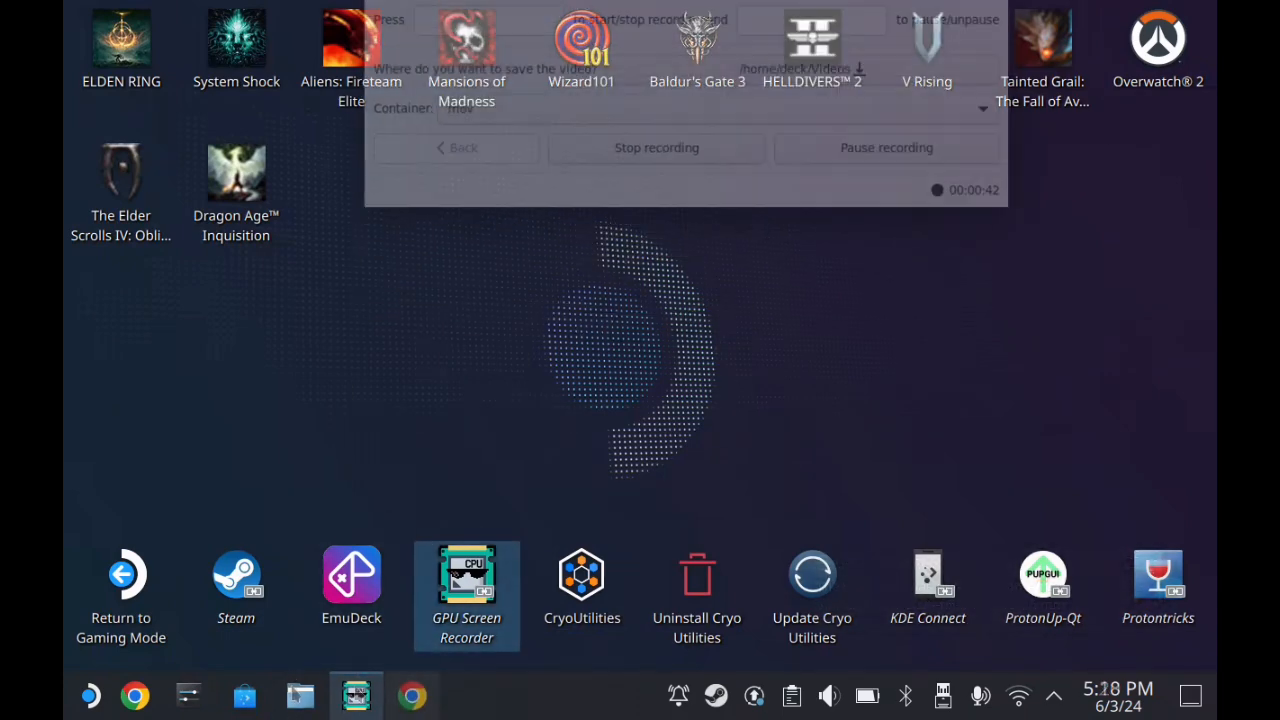
Step: Start Dolphin and check its main options menu without changing anything
{"action": "left_click", "coordinate": [300, 695]}
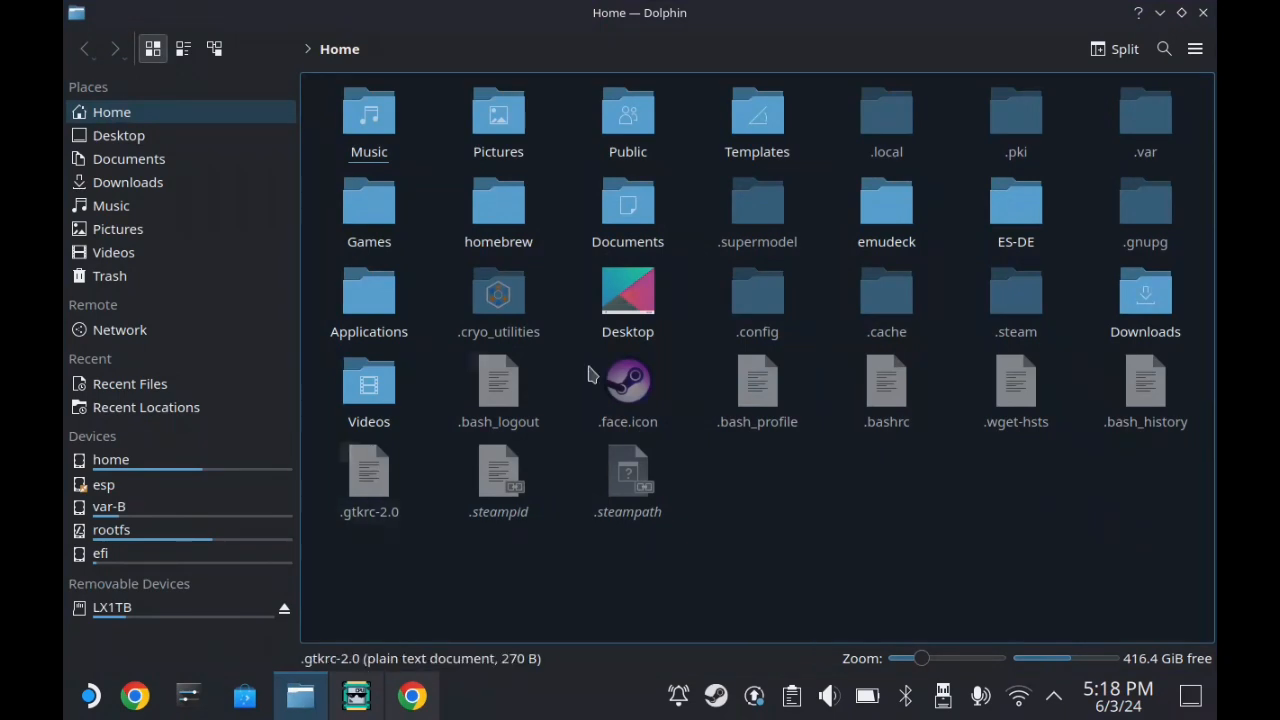
{"action": "left_click", "coordinate": [1195, 49]}
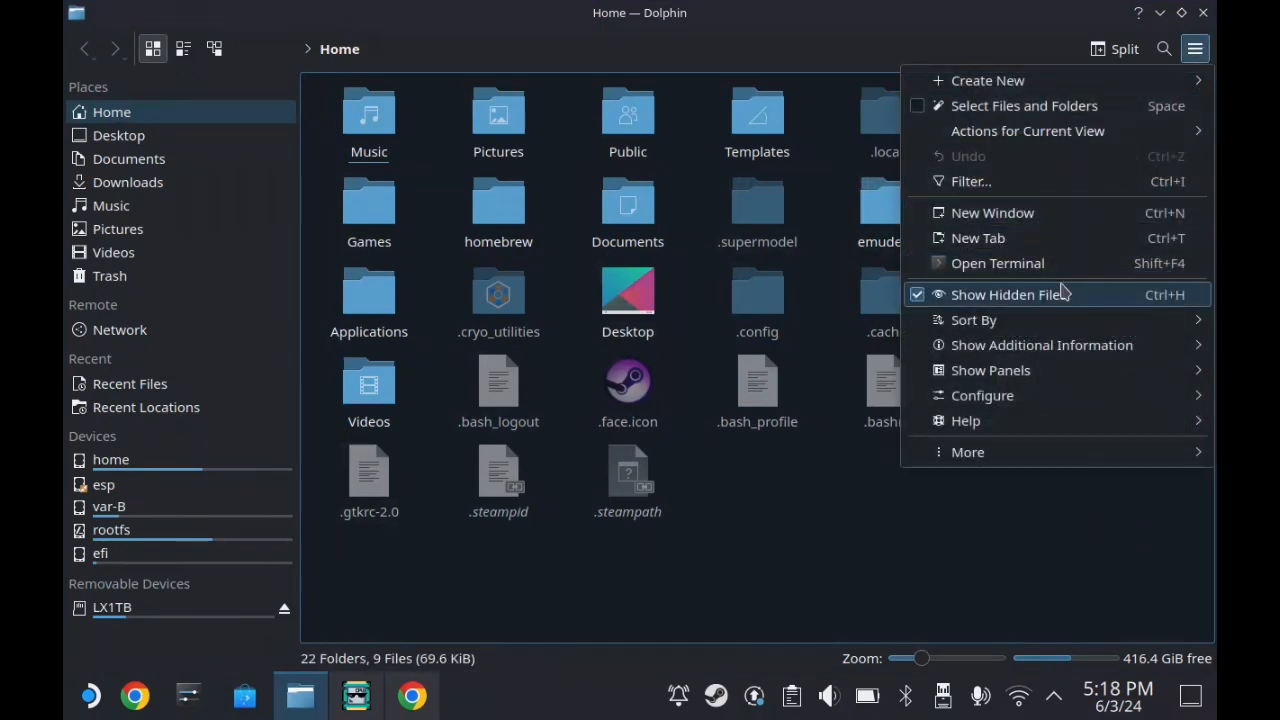
{"action": "left_click", "coordinate": [794, 534]}
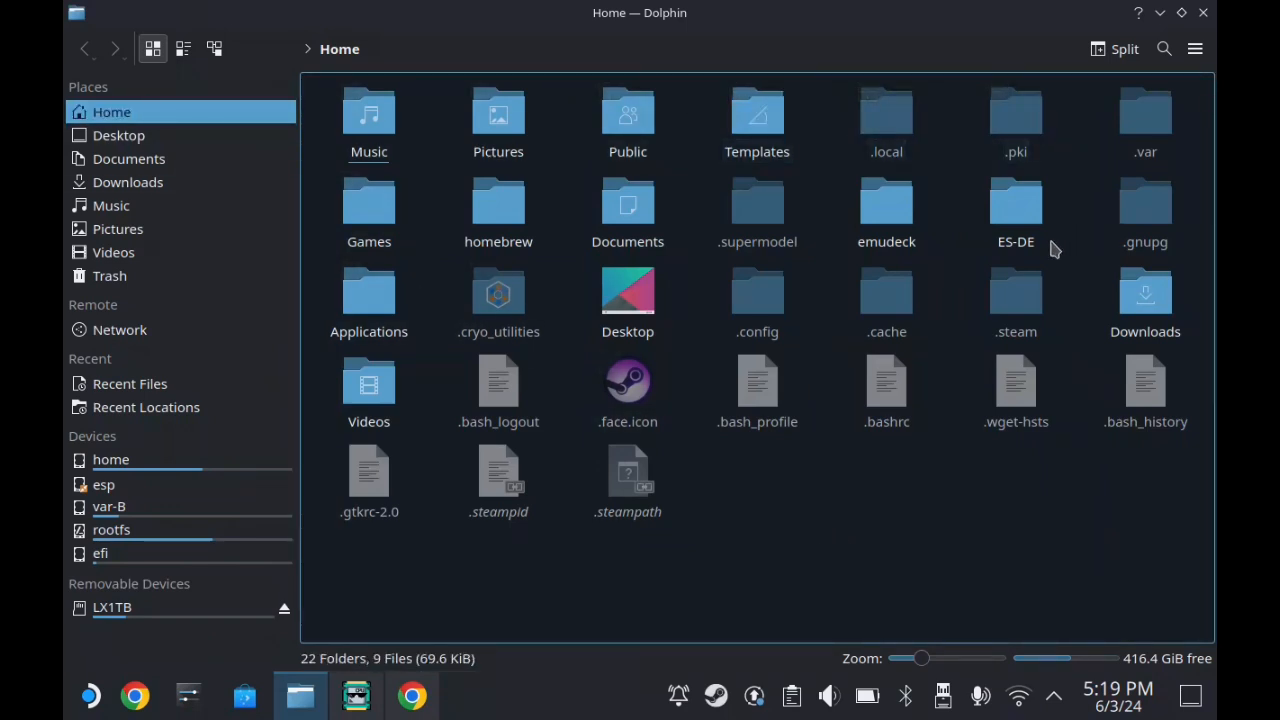
Step: Navigate into .steam/steam/compatibilitytools.d showing the GE-Proton and ULWGL-Proton folders
{"action": "left_click", "coordinate": [1017, 305]}
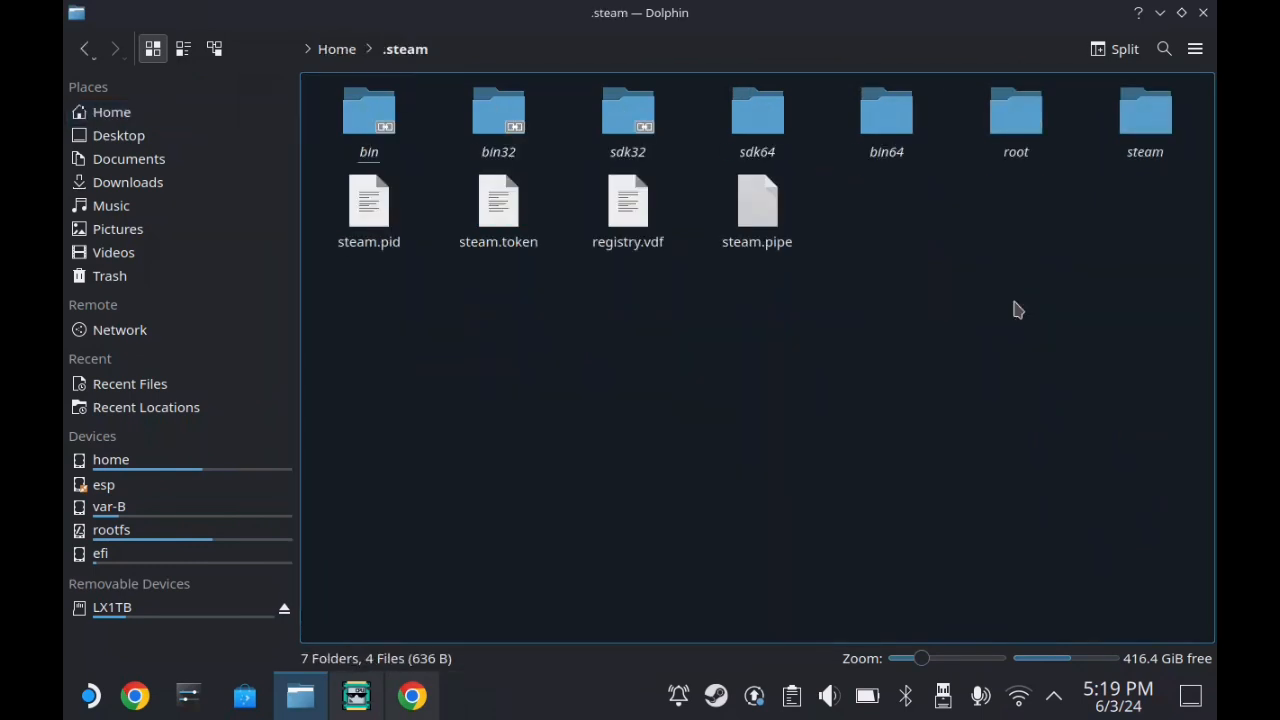
{"action": "left_click", "coordinate": [1145, 118]}
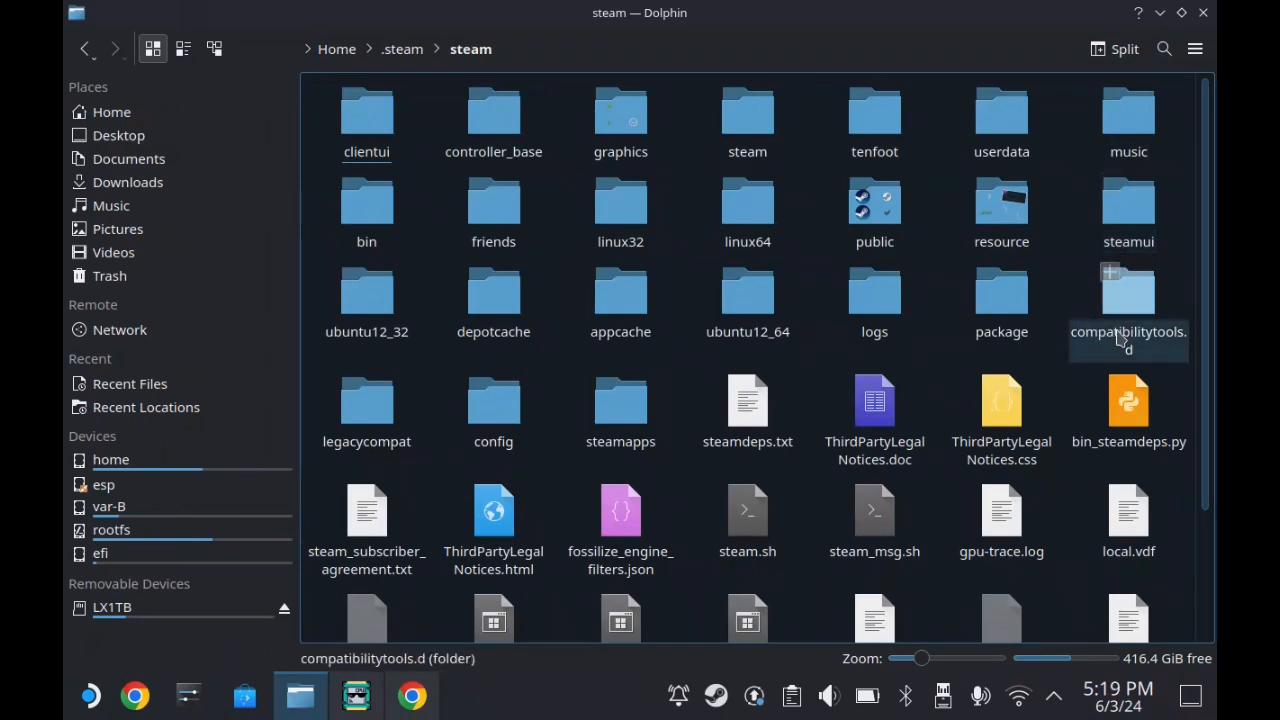
{"action": "double_click", "coordinate": [1140, 305]}
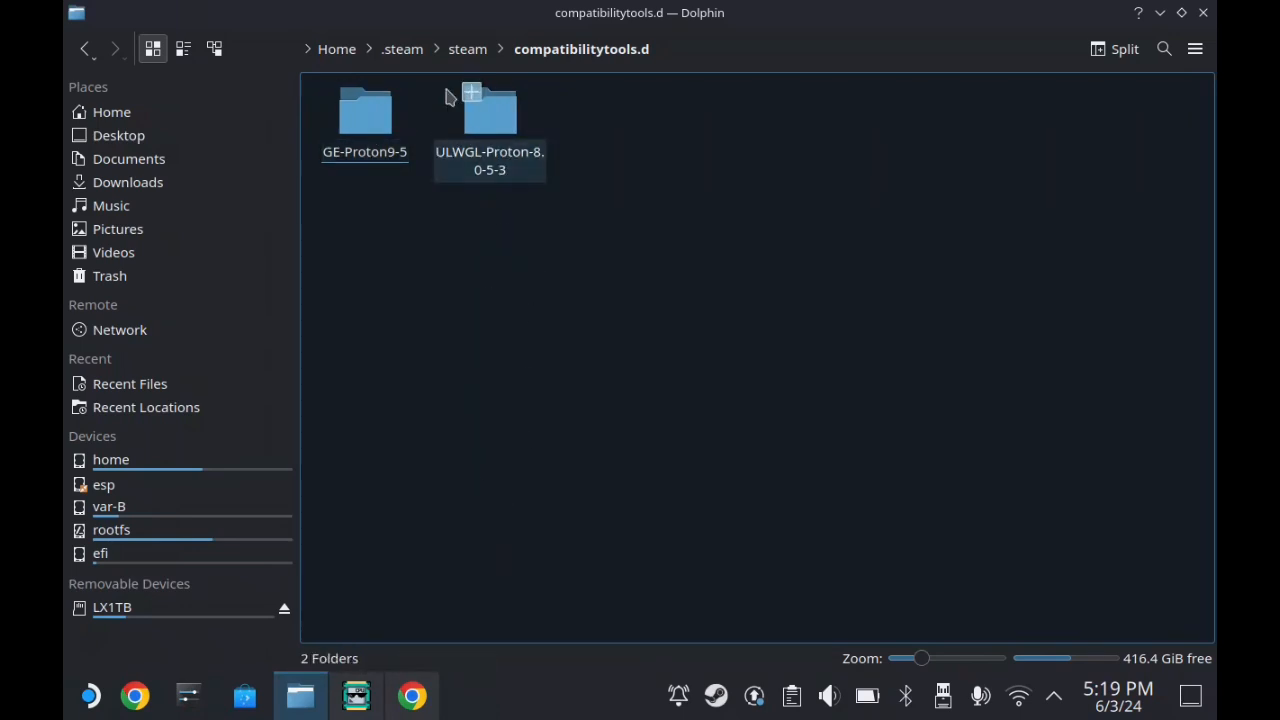
Step: Cut DAI-Proton-1.0.4.tar.gz from Downloads opened in a new tab
{"action": "right_click", "coordinate": [174, 186]}
{"action": "left_click", "coordinate": [275, 203]}
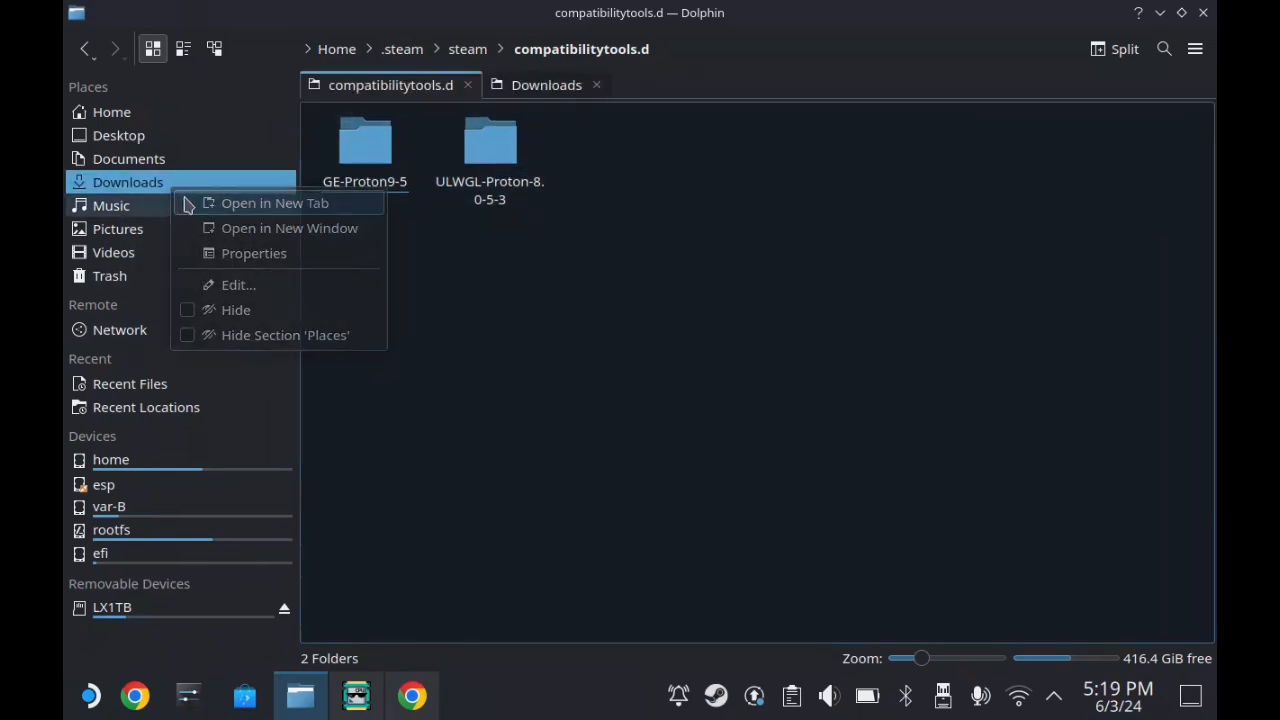
{"action": "left_click", "coordinate": [546, 85]}
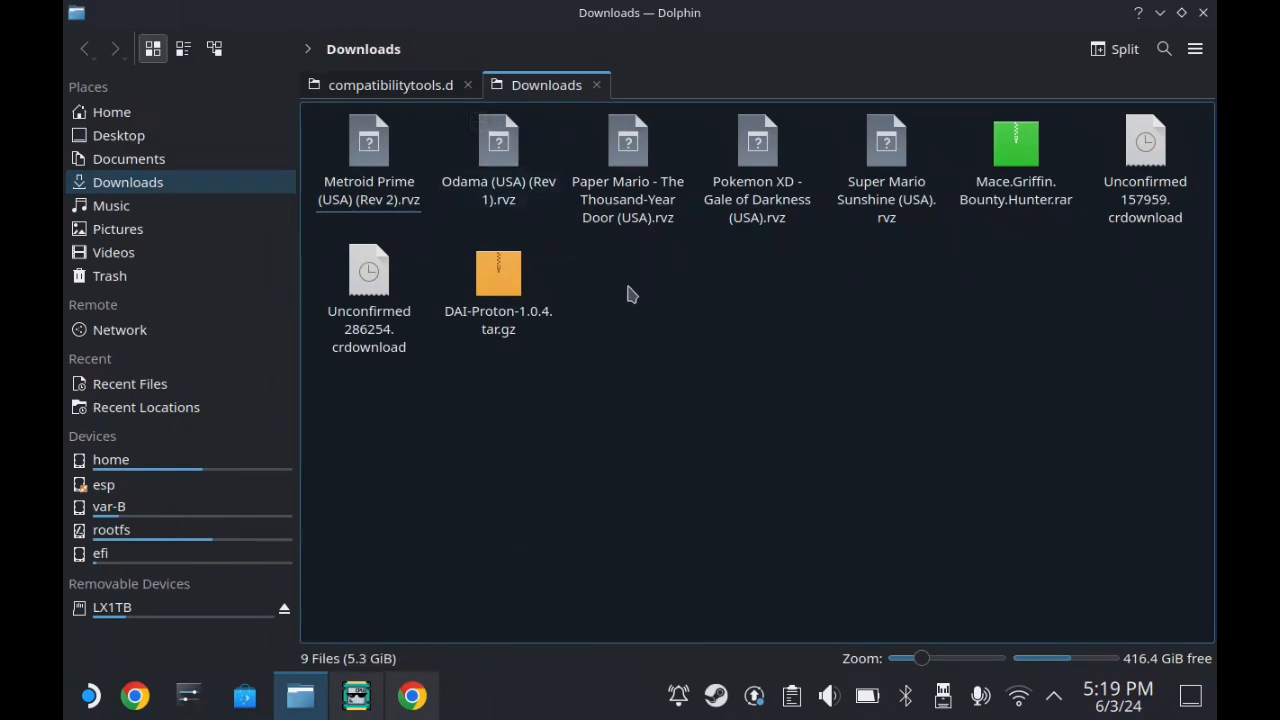
{"action": "right_click", "coordinate": [510, 290]}
{"action": "left_click", "coordinate": [547, 359]}
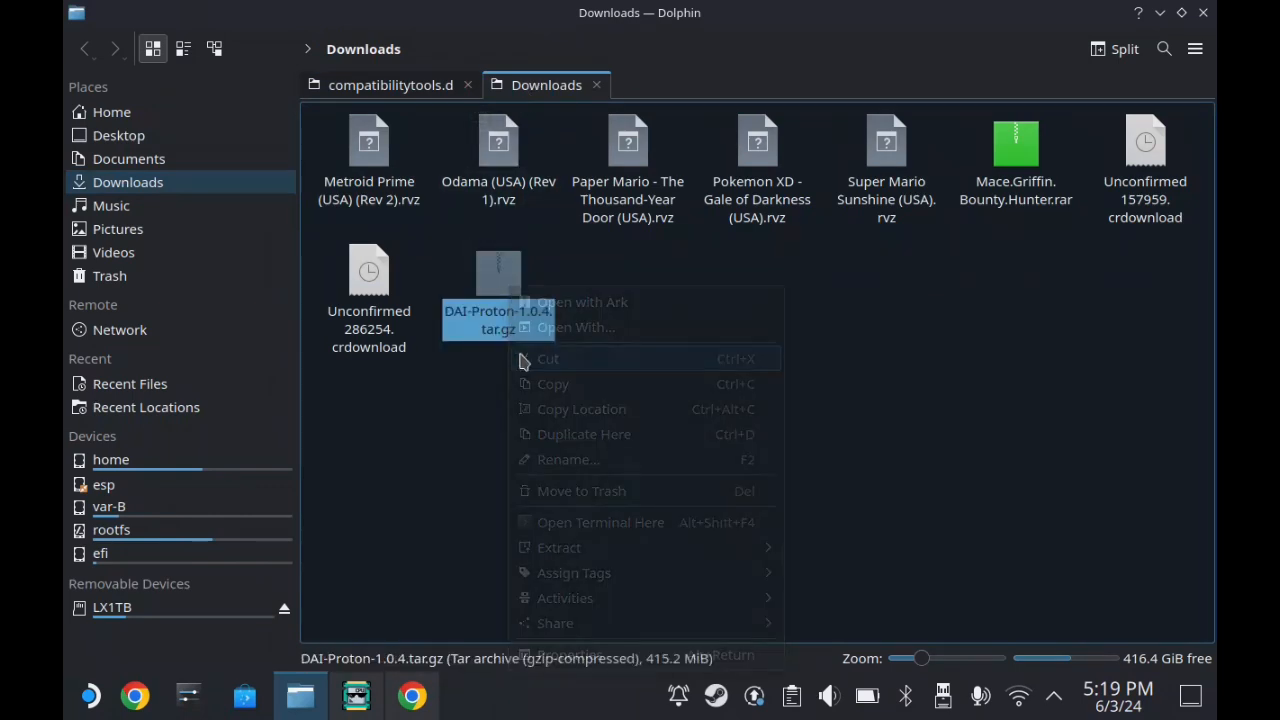
{"action": "left_click", "coordinate": [598, 86]}
Step: Paste the archive into compatibilitytools.d, extract it here, and move the leftover tar.gz to Trash
{"action": "right_click", "coordinate": [602, 211]}
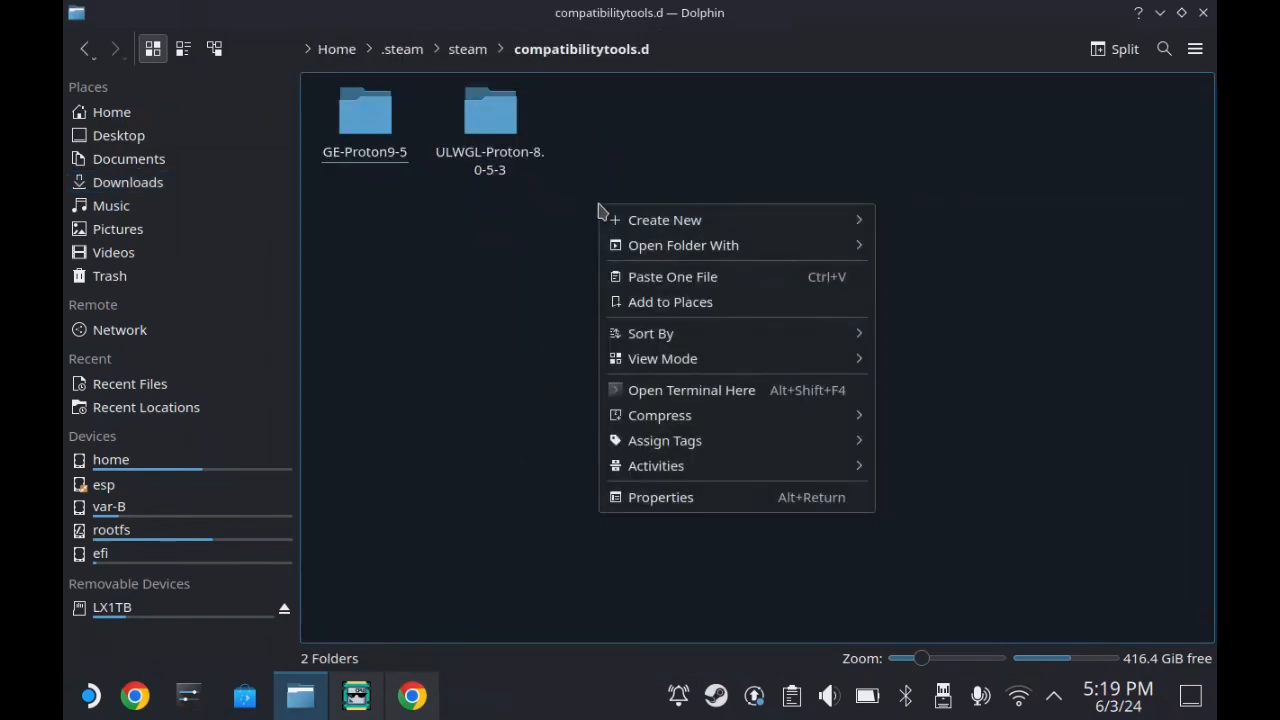
{"action": "left_click", "coordinate": [648, 280]}
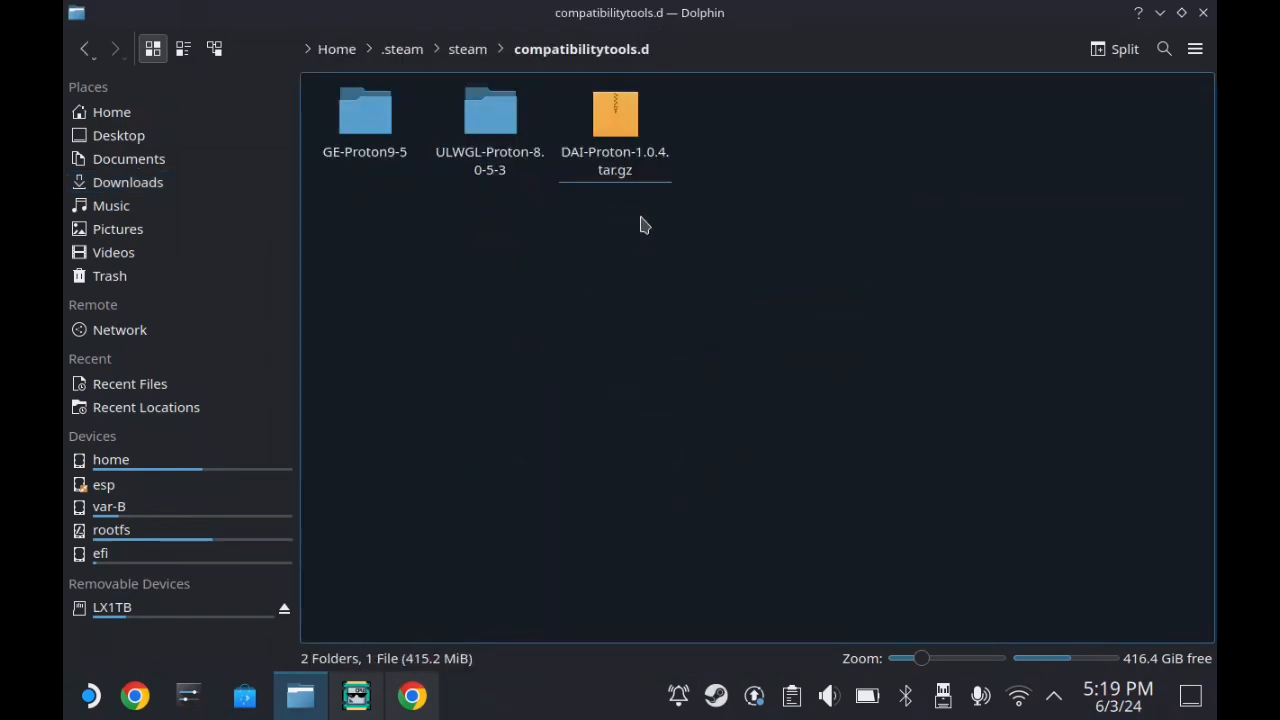
{"action": "right_click", "coordinate": [638, 158]}
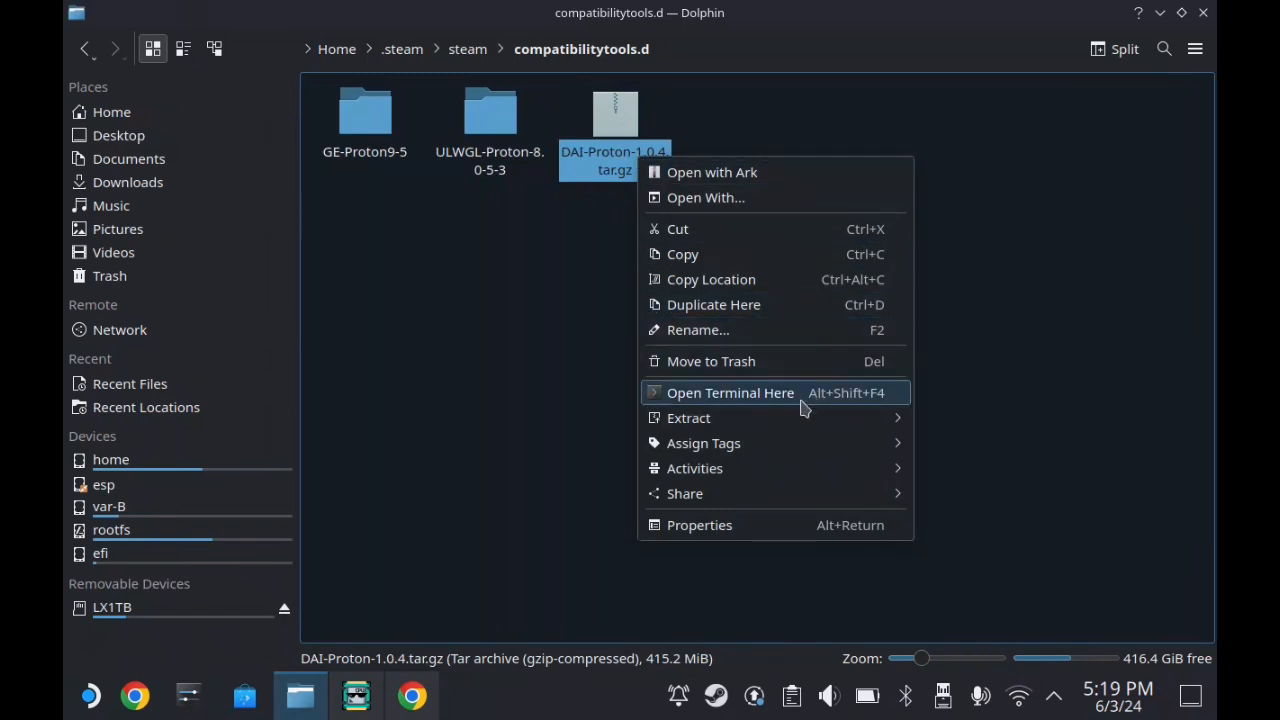
{"action": "mouse_move", "coordinate": [689, 418]}
{"action": "left_click", "coordinate": [620, 418]}
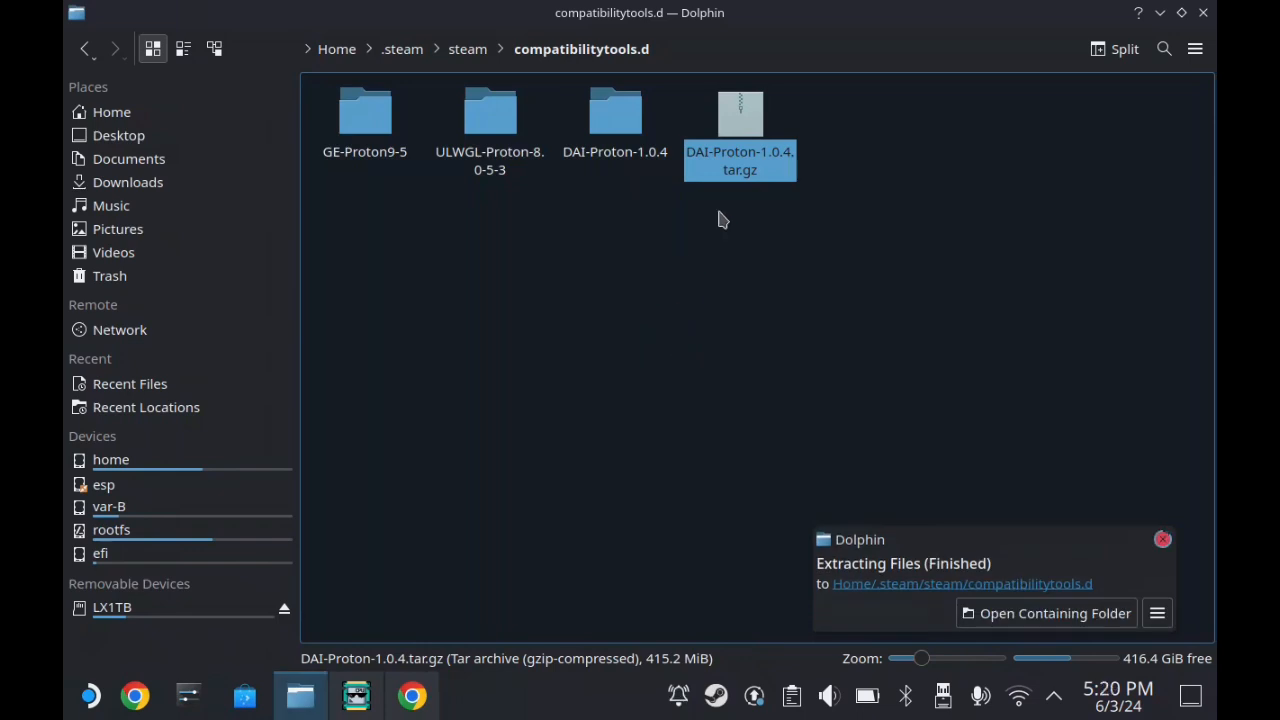
{"action": "right_click", "coordinate": [755, 152]}
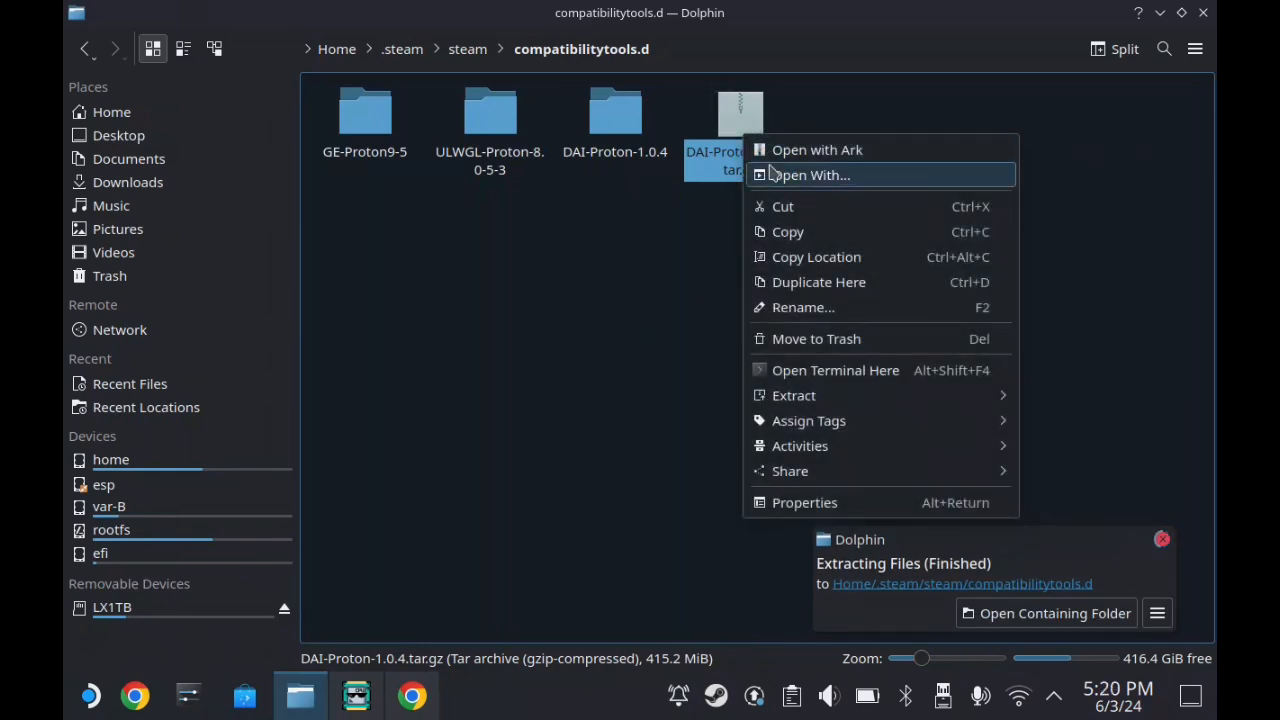
{"action": "left_click", "coordinate": [797, 340]}
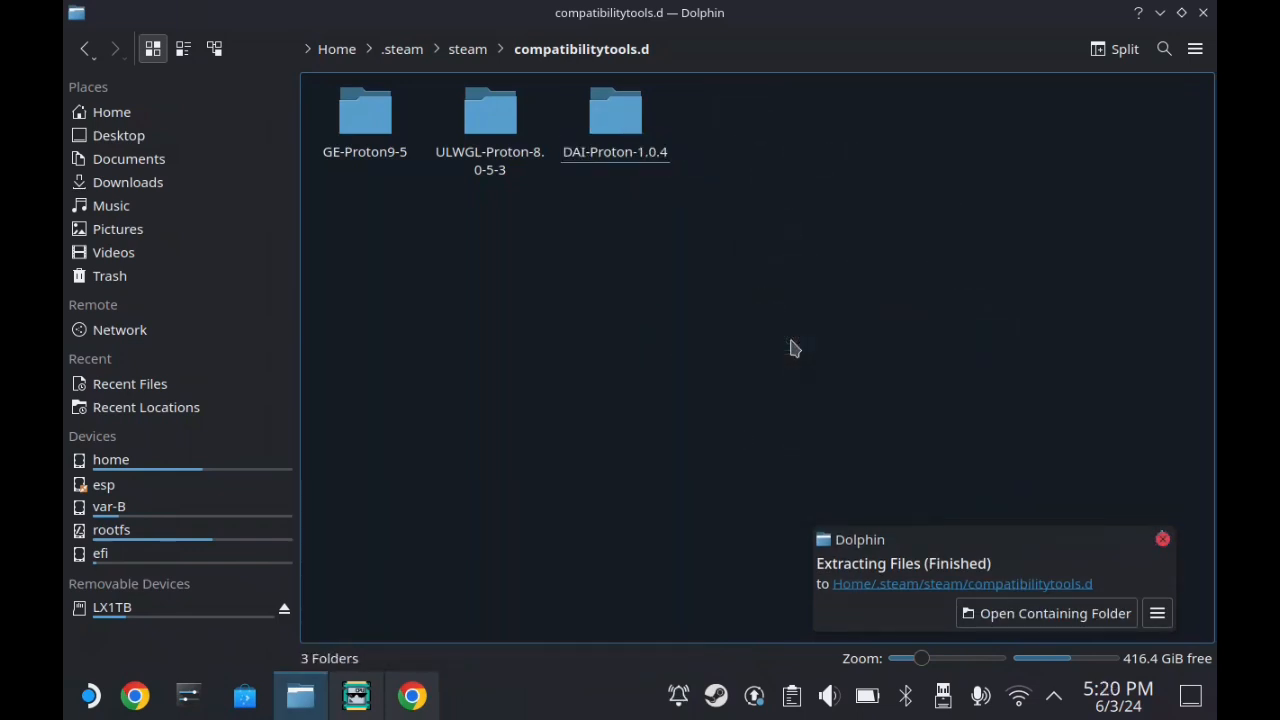
Step: Close Dolphin, start Steam and select Dragon Age Inquisition in the library
{"action": "left_click", "coordinate": [1204, 12]}
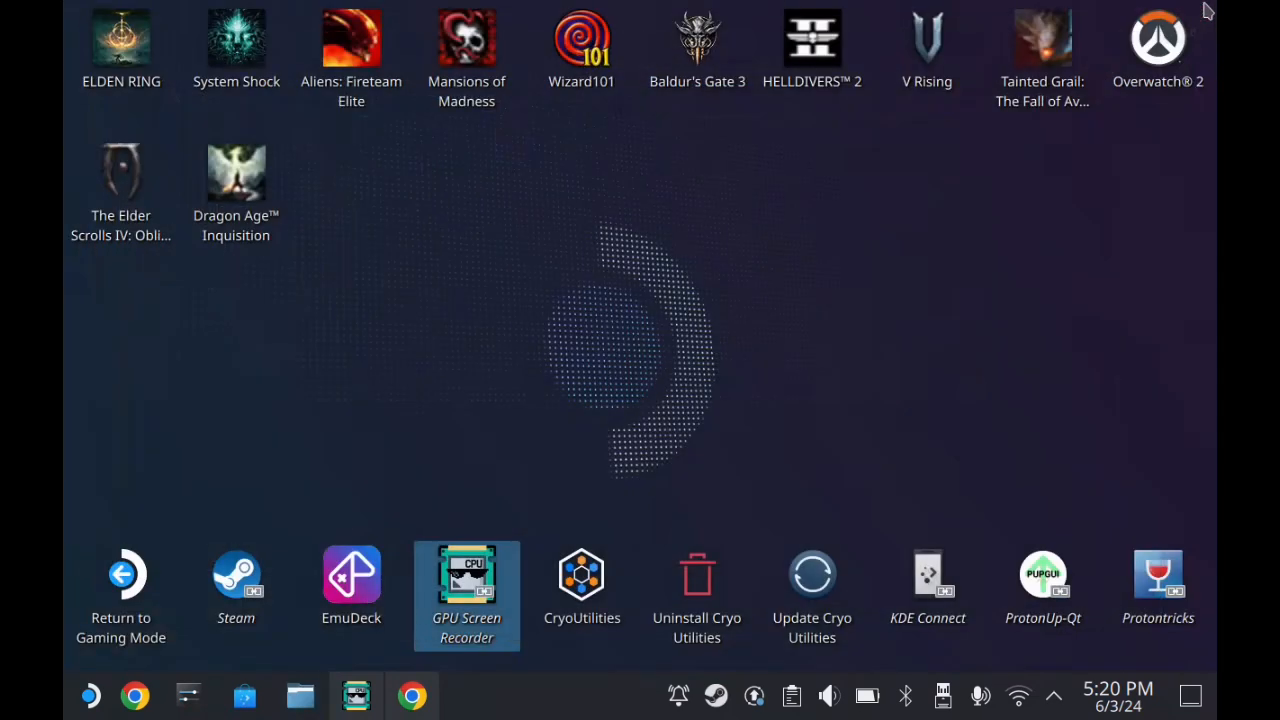
{"action": "double_click", "coordinate": [235, 585]}
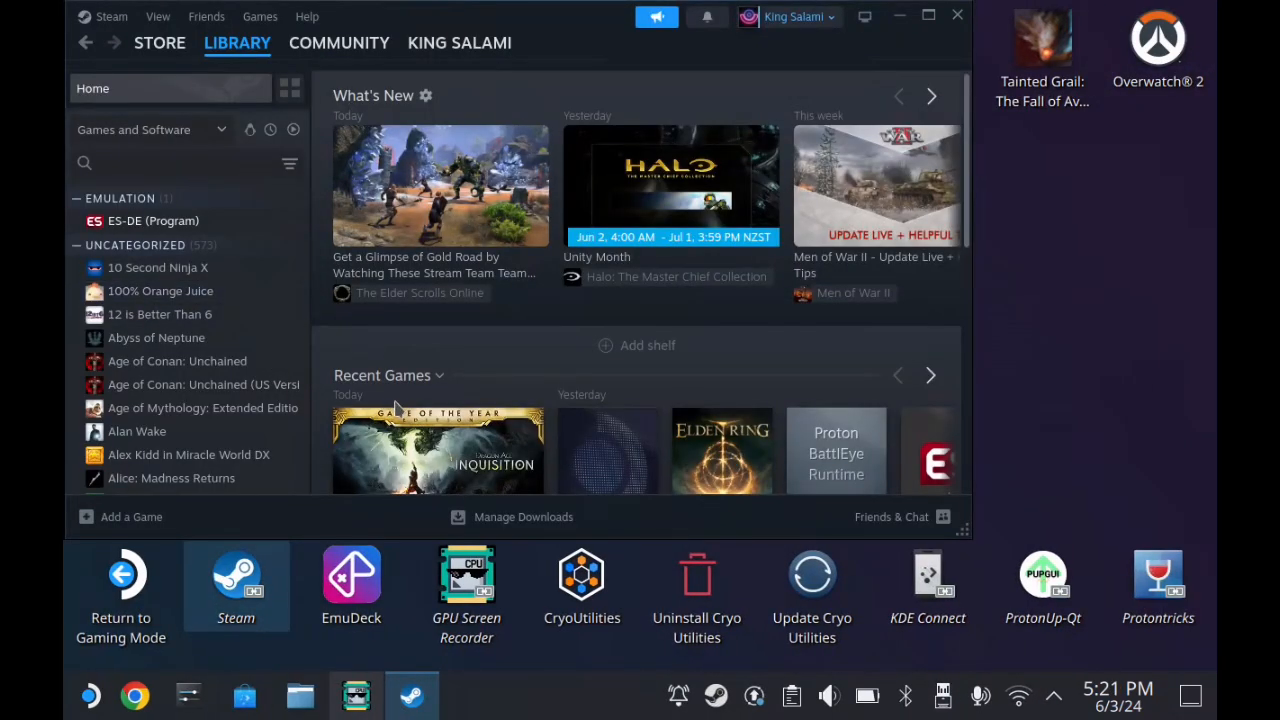
{"action": "left_click", "coordinate": [418, 445]}
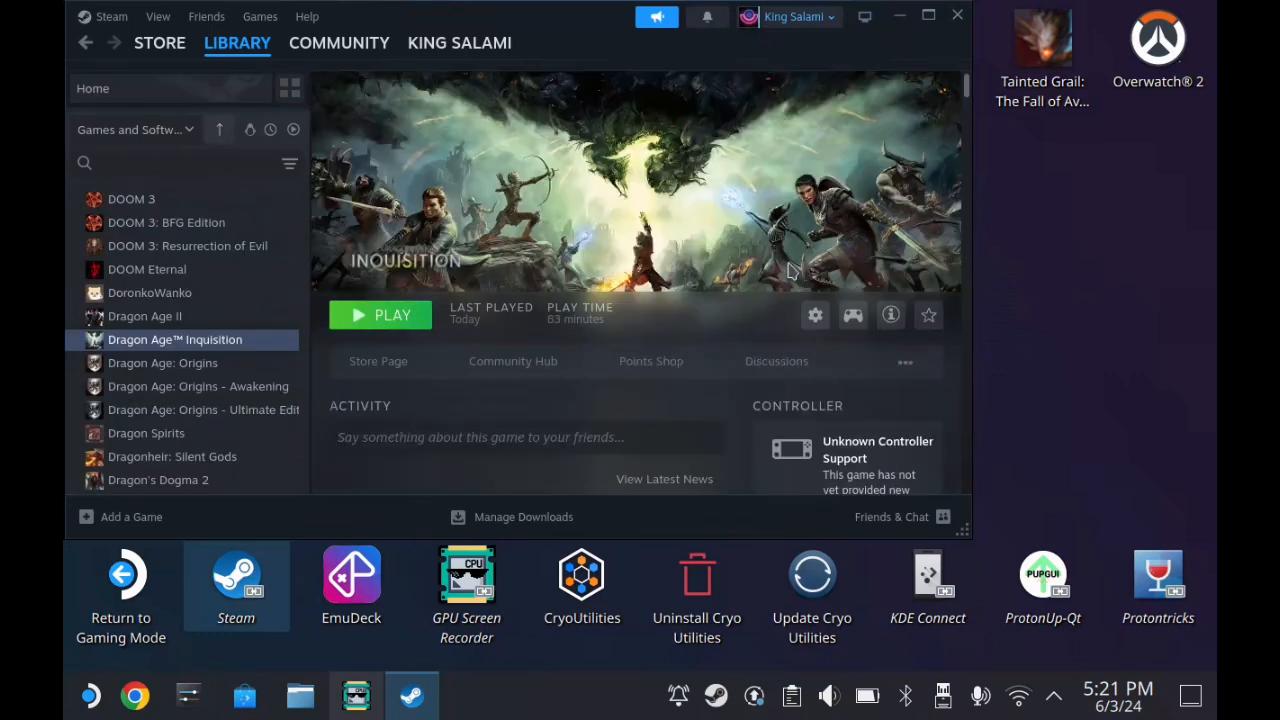
Step: Review the forced compatibility tool list in the game's Properties > Compatibility, still GE-Proton9-2, and close it
{"action": "left_click", "coordinate": [815, 315]}
{"action": "mouse_move", "coordinate": [855, 408]}
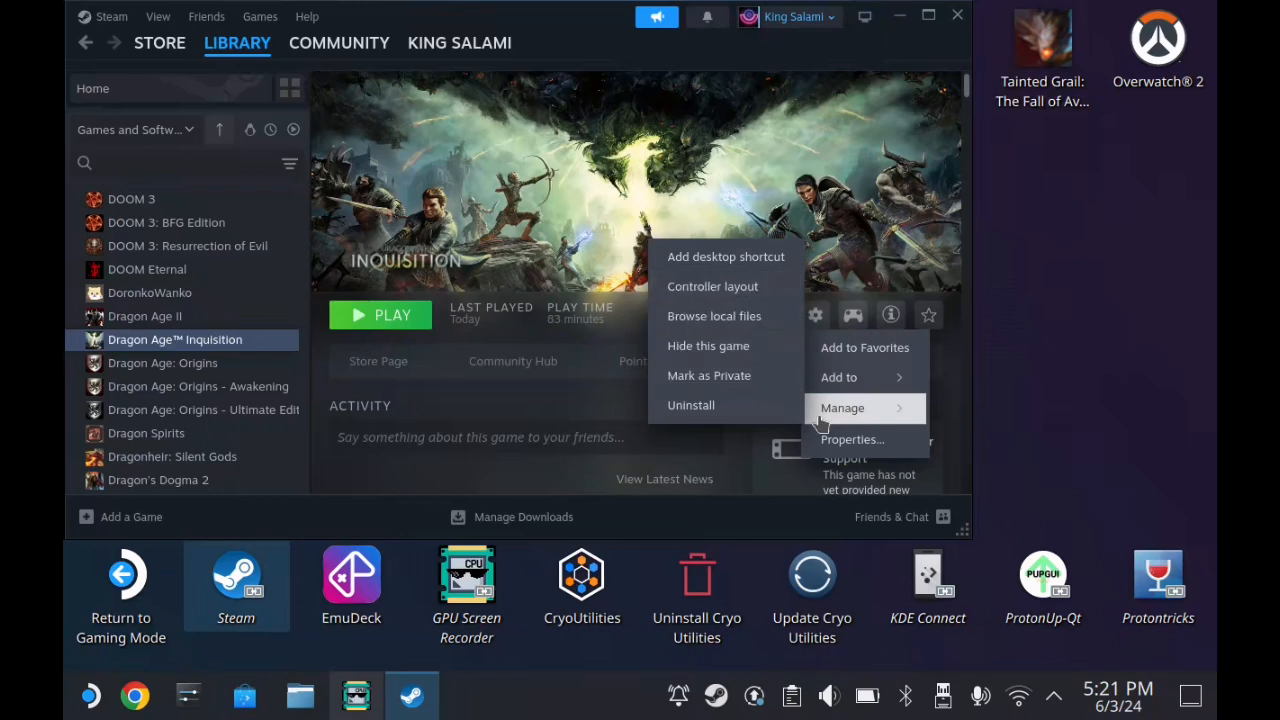
{"action": "left_click", "coordinate": [852, 440]}
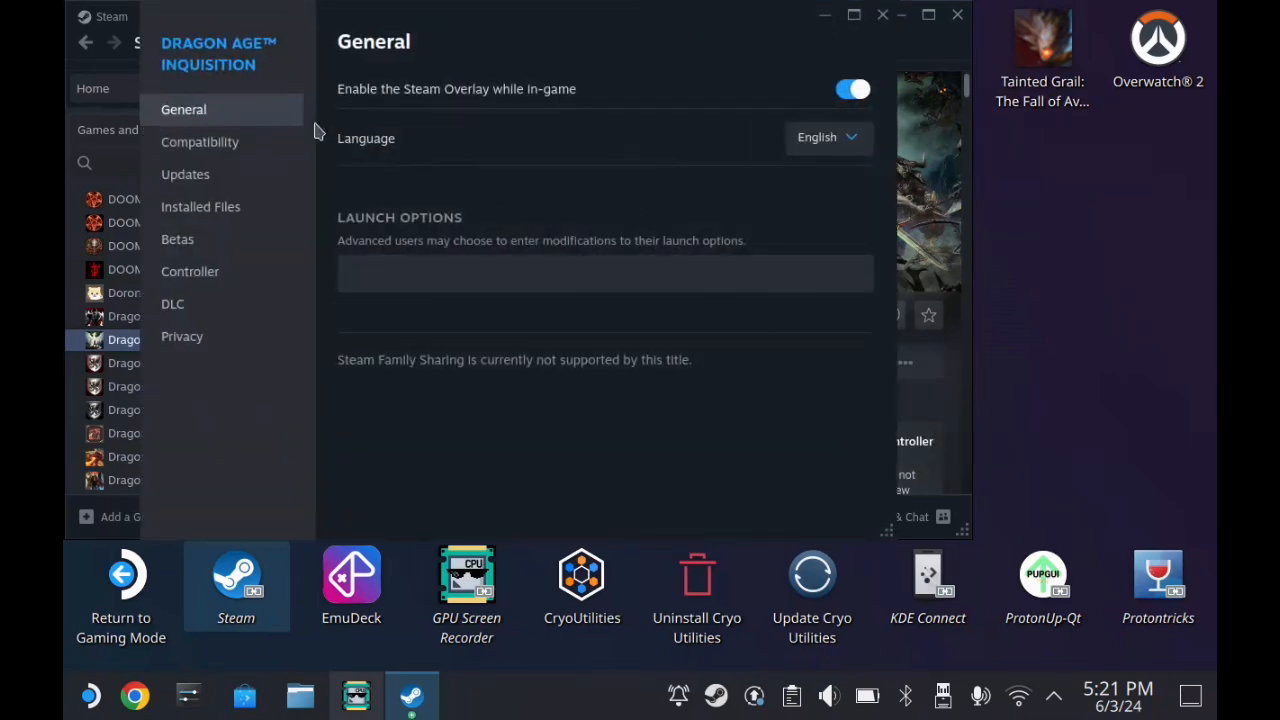
{"action": "left_click", "coordinate": [260, 143]}
{"action": "left_click", "coordinate": [356, 92]}
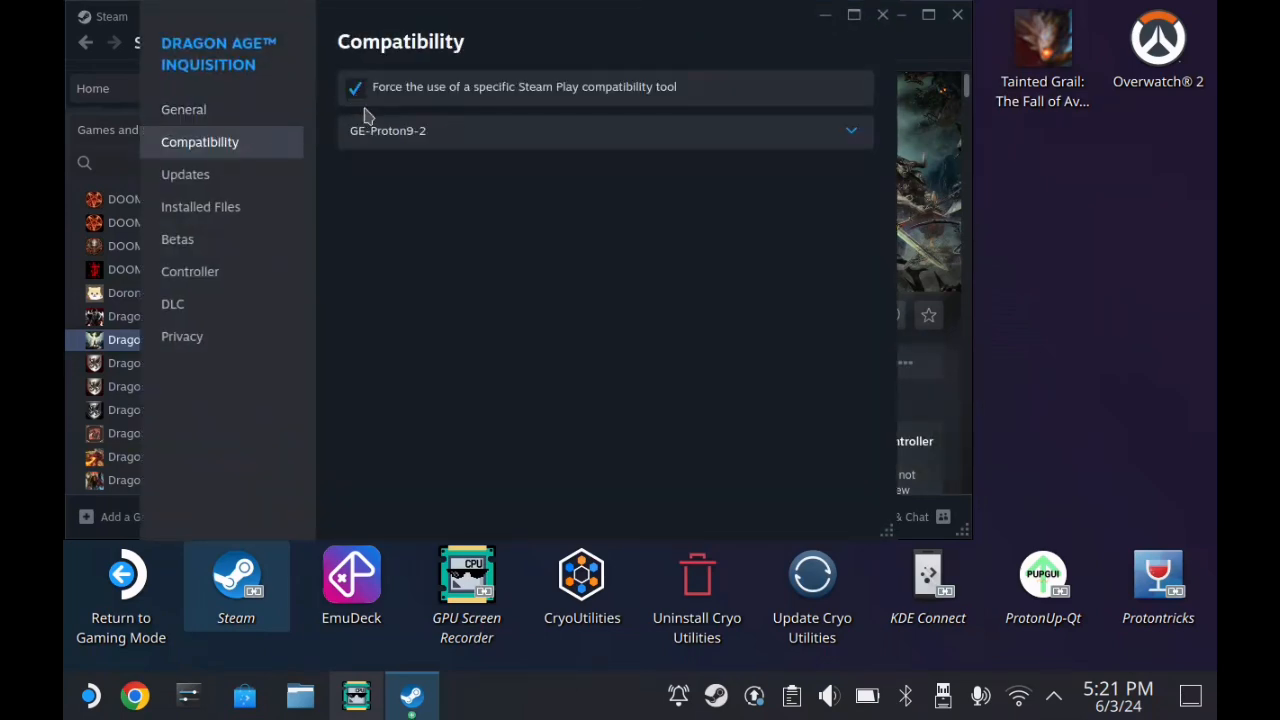
{"action": "left_click", "coordinate": [400, 130]}
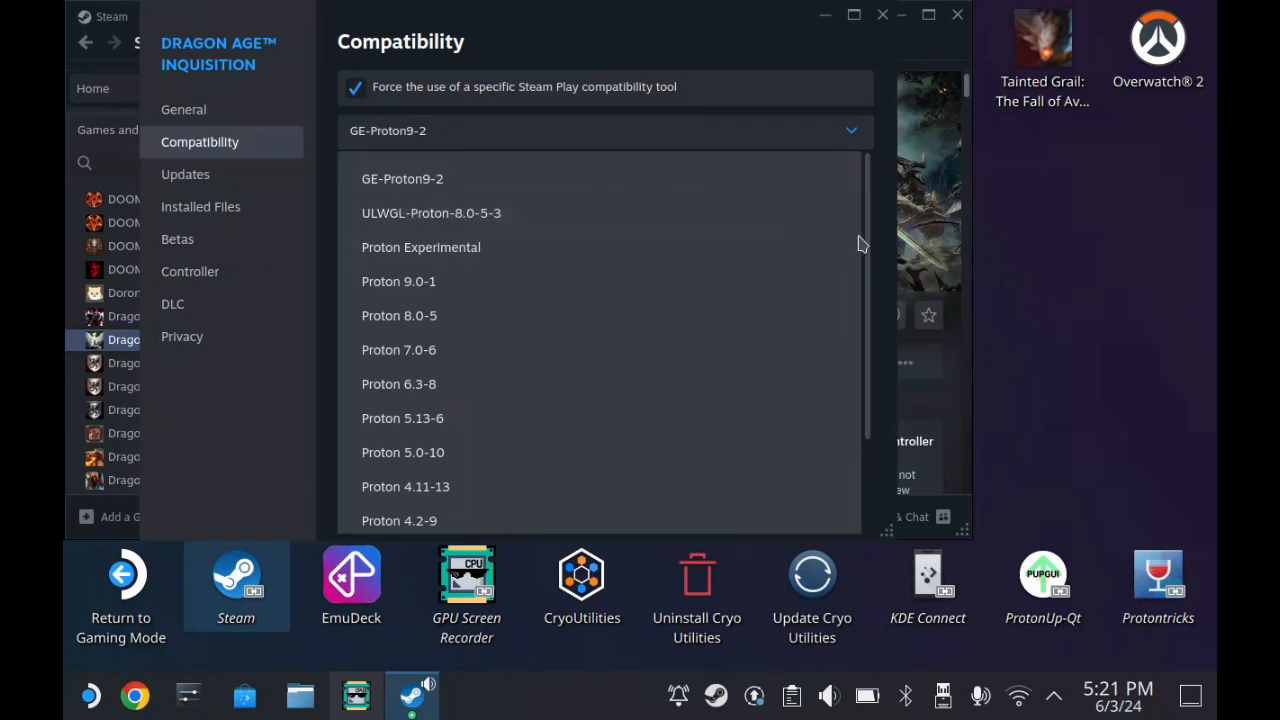
{"action": "mouse_move", "coordinate": [868, 246]}
{"action": "left_mouse_down"}
{"action": "mouse_move", "coordinate": [880, 359]}
{"action": "mouse_move", "coordinate": [878, 217]}
{"action": "left_mouse_up"}
{"action": "left_click", "coordinate": [882, 15]}
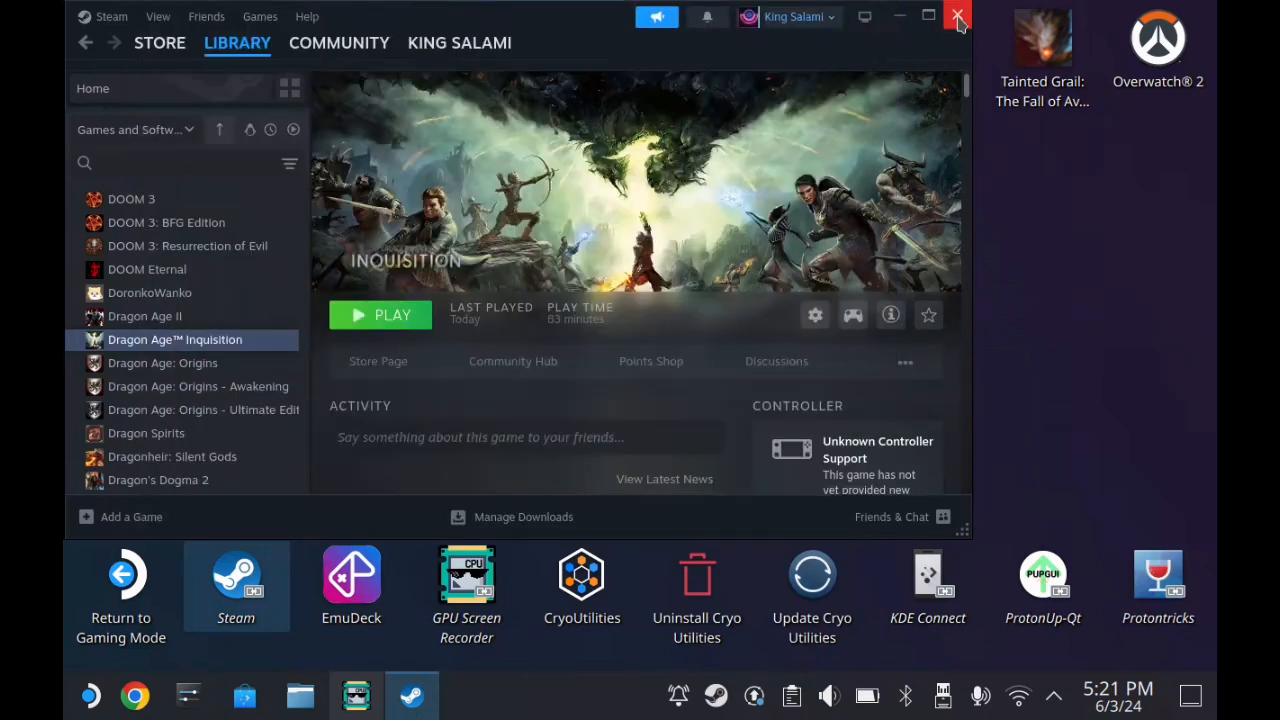
Step: Exit Steam completely from the tray icon and relaunch it from the desktop
{"action": "left_click", "coordinate": [956, 16]}
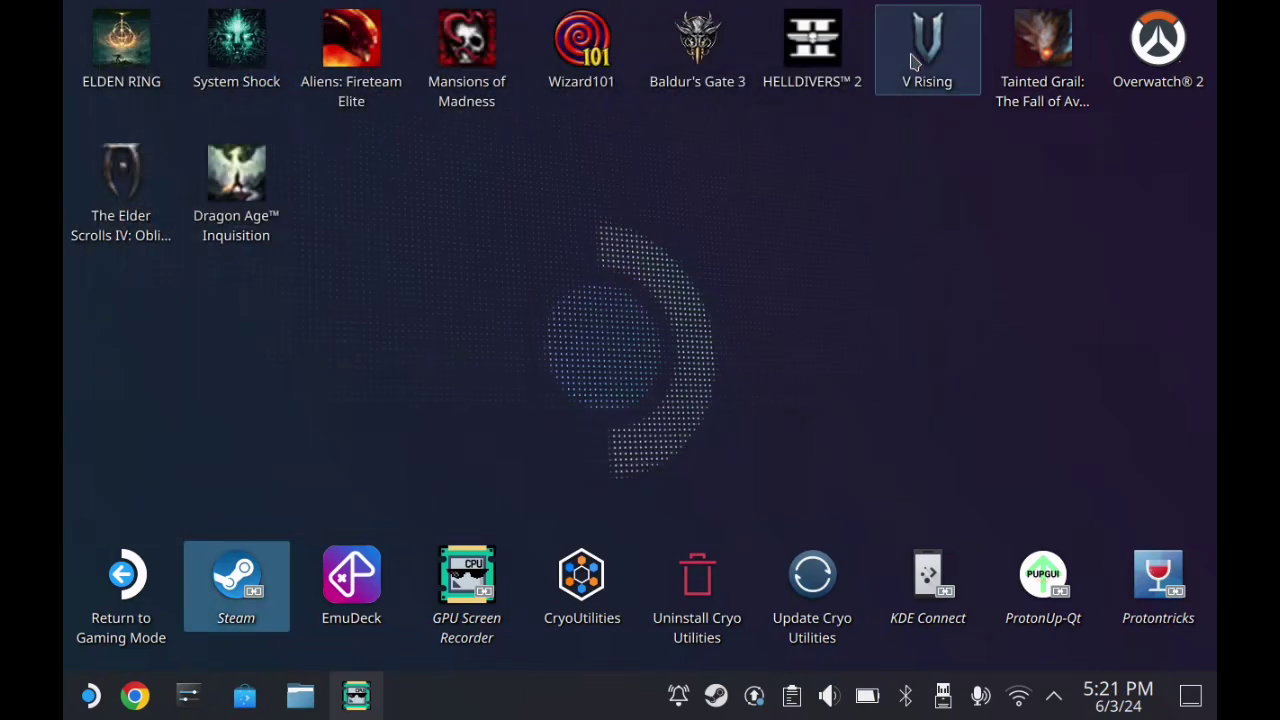
{"action": "right_click", "coordinate": [715, 697]}
{"action": "left_click", "coordinate": [745, 678]}
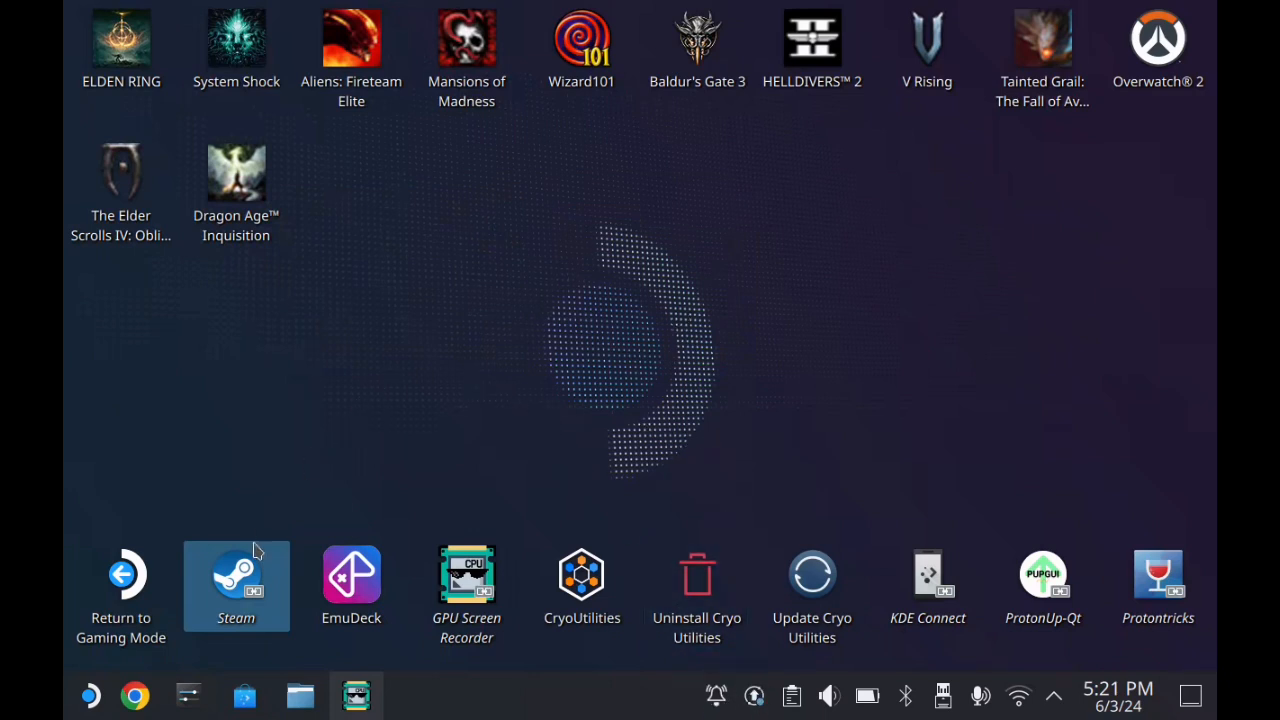
{"action": "left_click", "coordinate": [258, 575]}
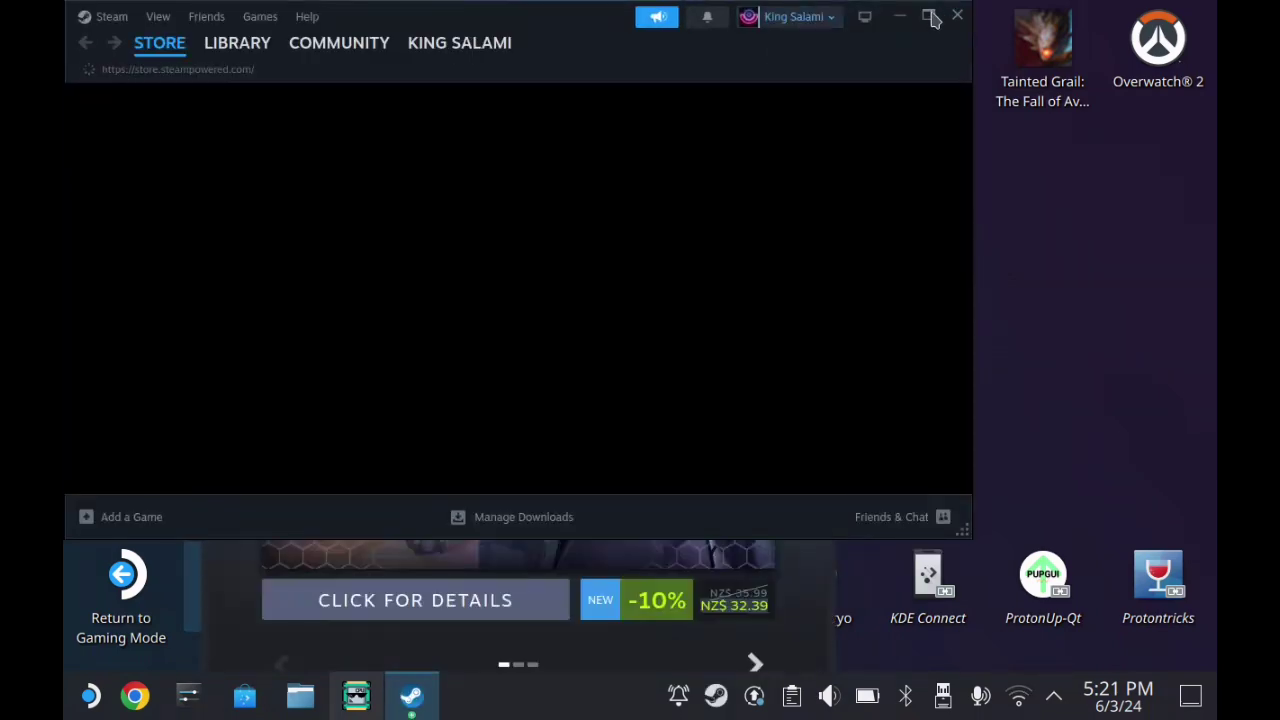
Step: Maximize Steam and open Dragon Age Inquisition's Properties from its library page
{"action": "left_click", "coordinate": [928, 15]}
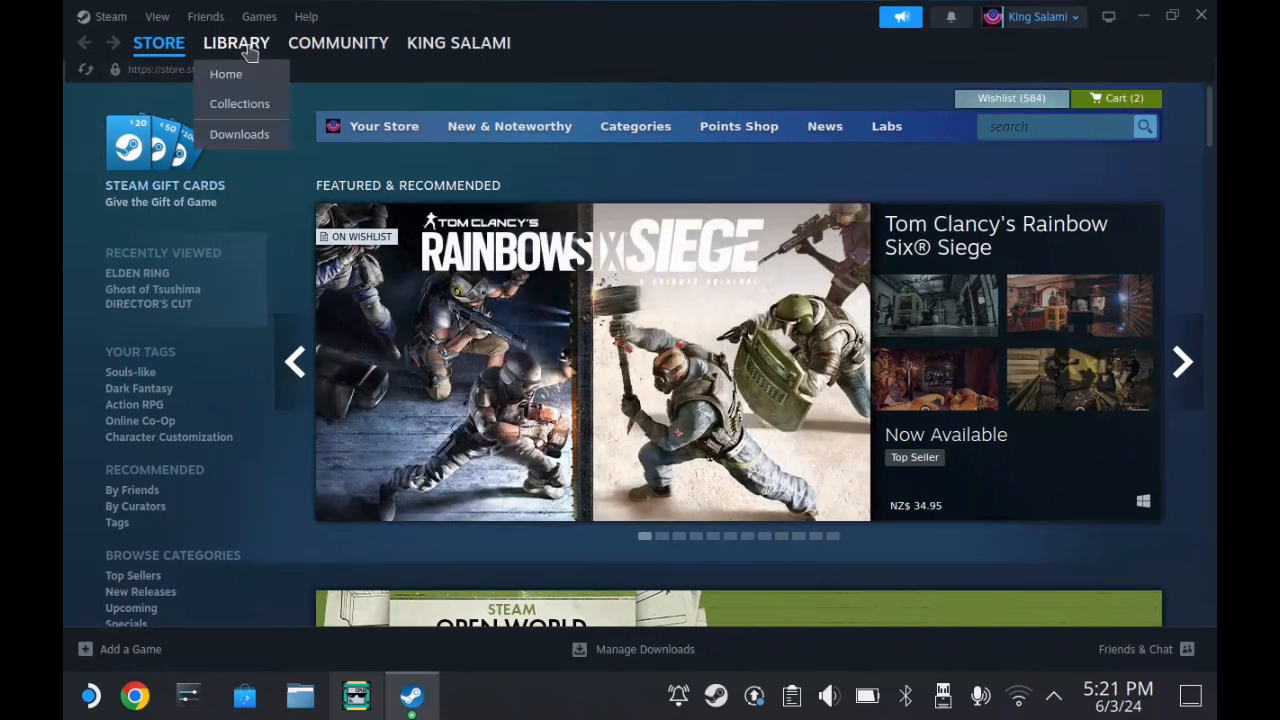
{"action": "left_click", "coordinate": [237, 43]}
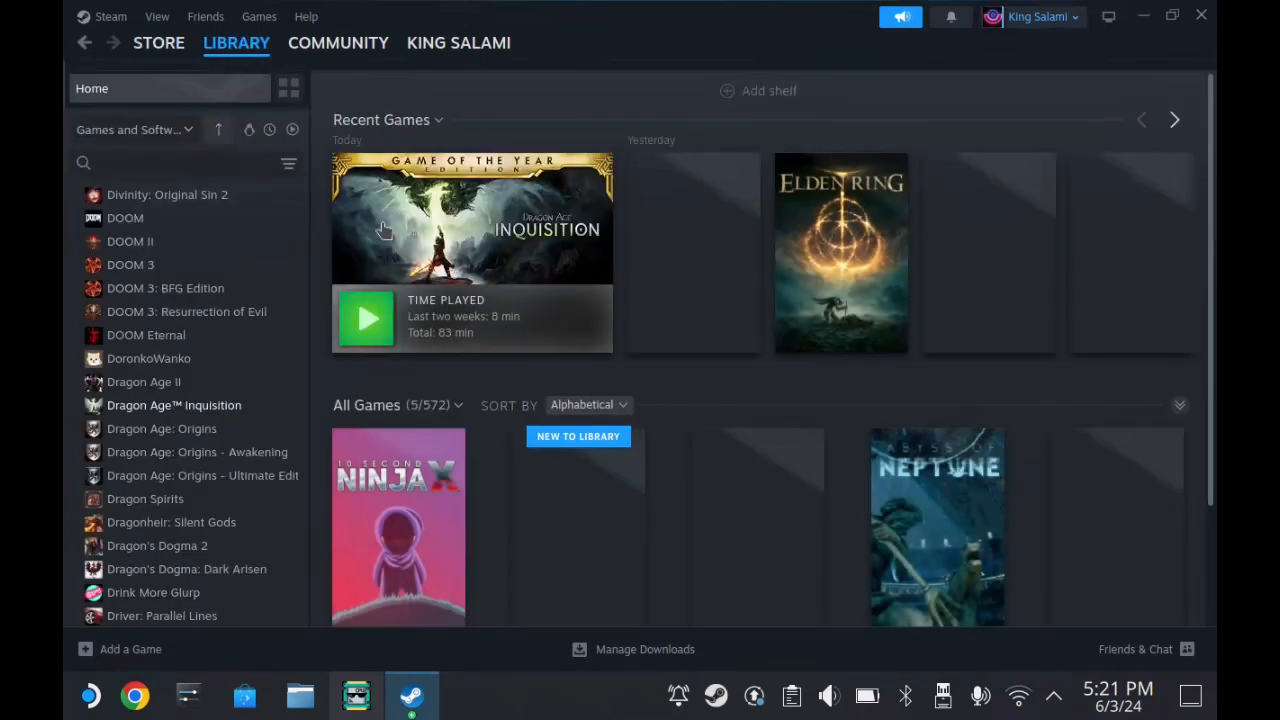
{"action": "left_click", "coordinate": [470, 272]}
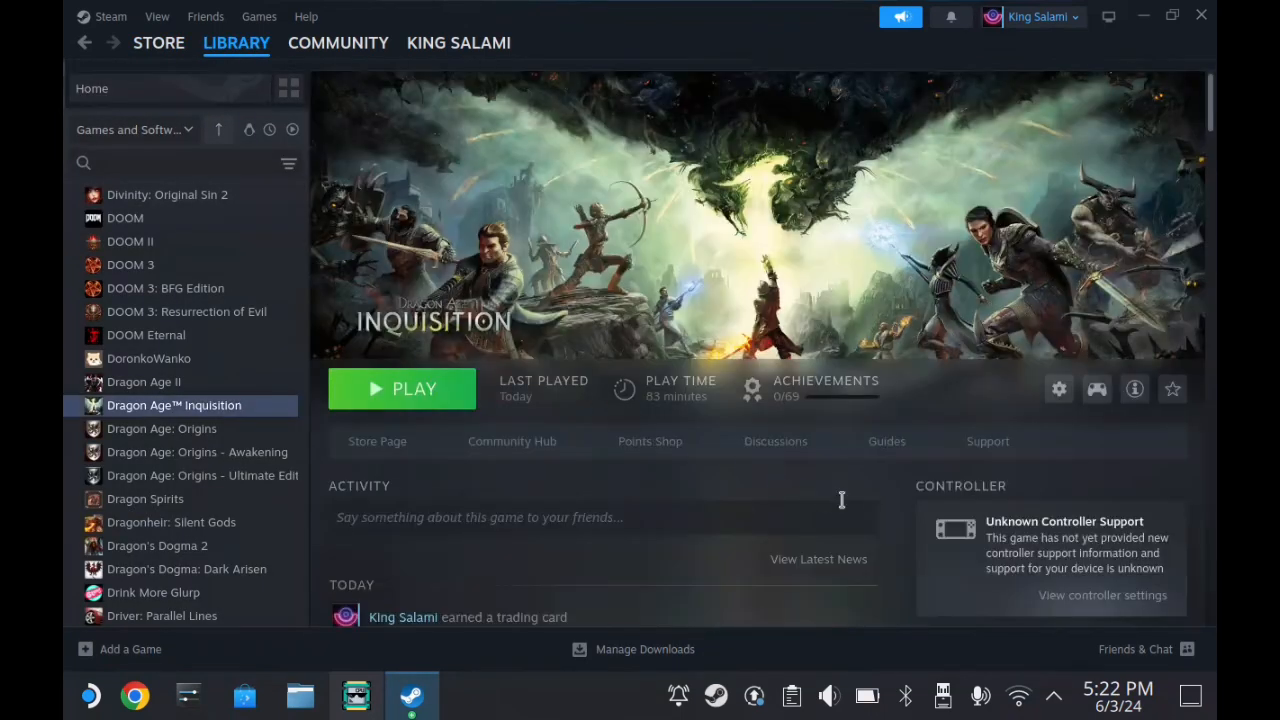
{"action": "left_click", "coordinate": [1058, 389]}
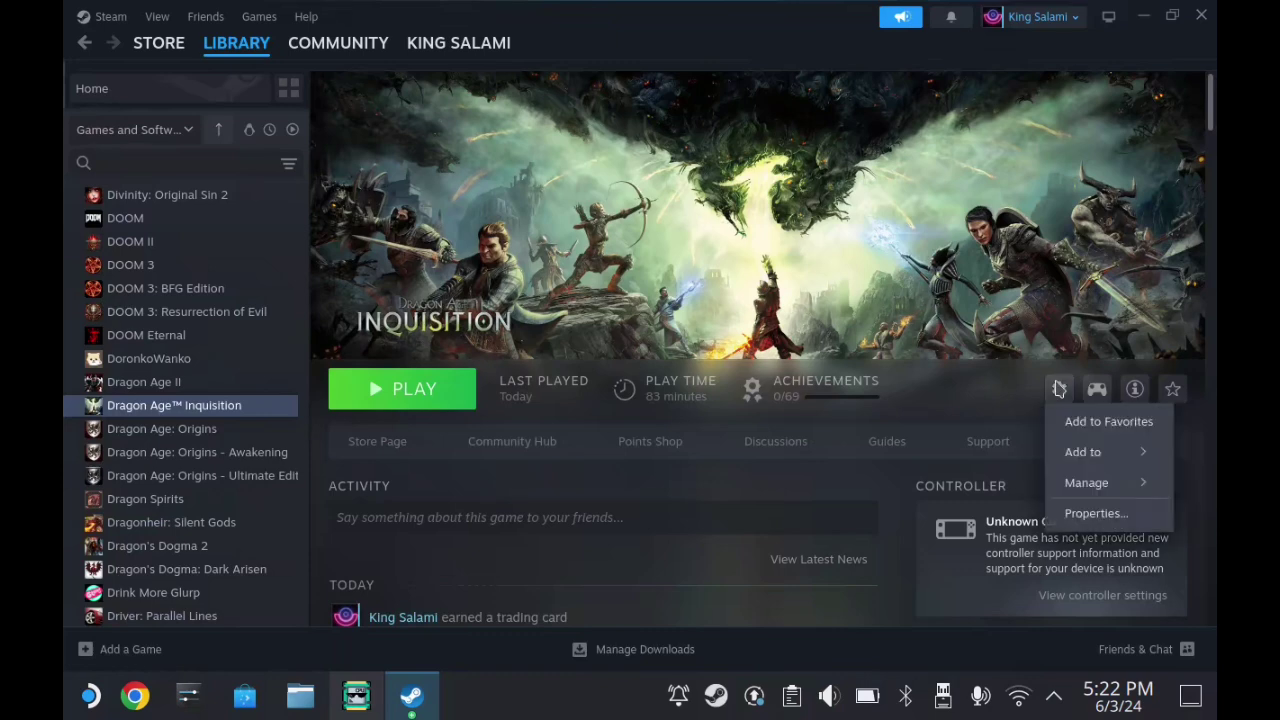
{"action": "left_click", "coordinate": [1070, 528]}
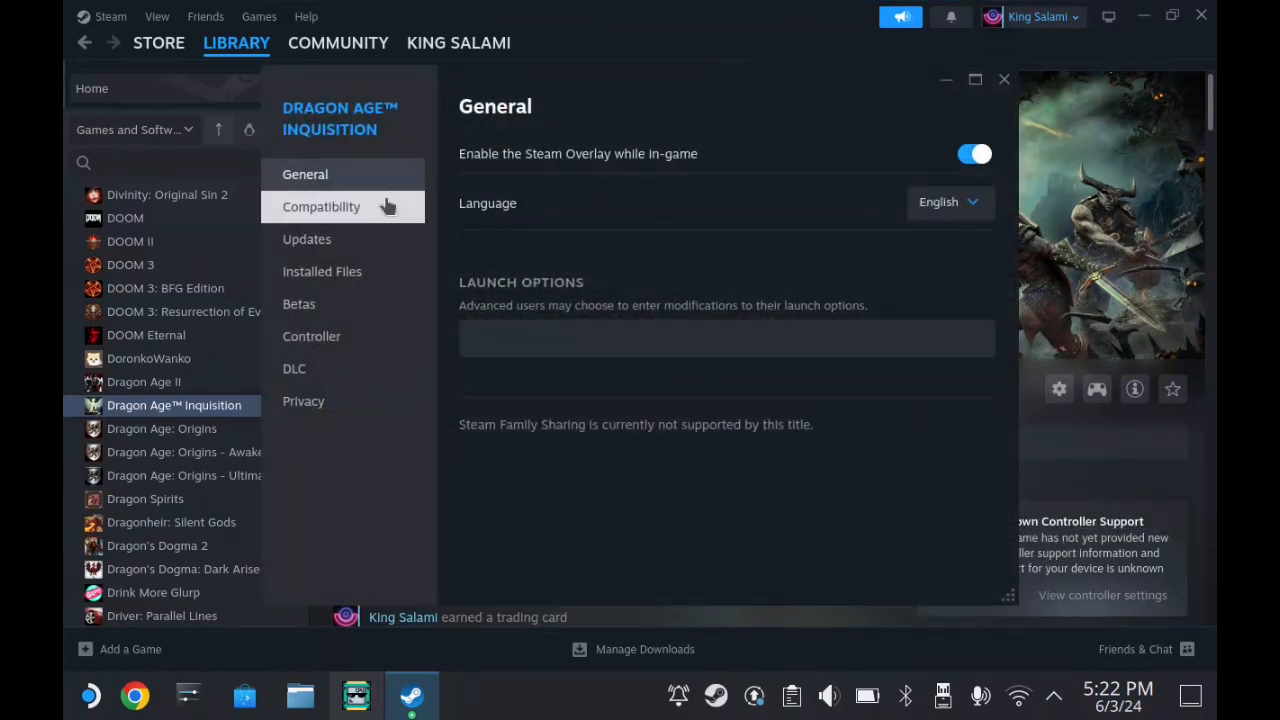
Step: Force the DAI-Proton-1.0.4 compatibility tool for the game and launch it with Play
{"action": "left_click", "coordinate": [388, 206]}
{"action": "left_click", "coordinate": [490, 168]}
{"action": "left_click", "coordinate": [505, 197]}
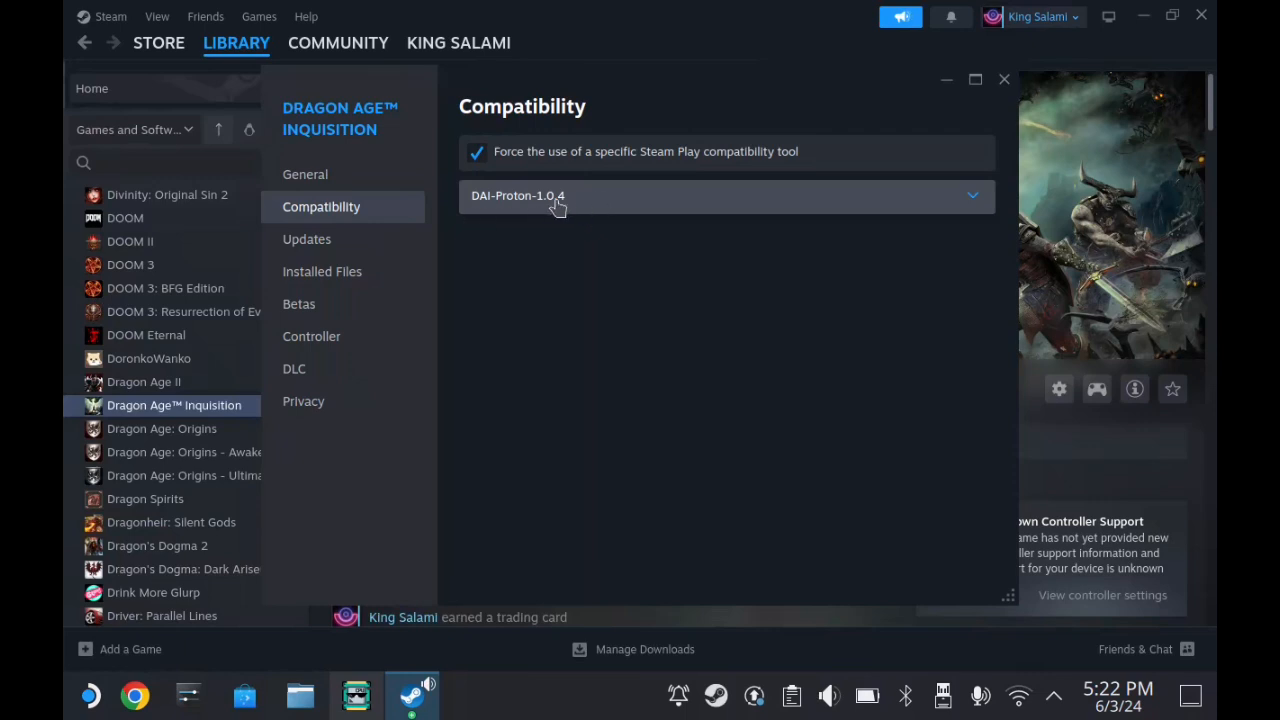
{"action": "left_click", "coordinate": [1004, 79]}
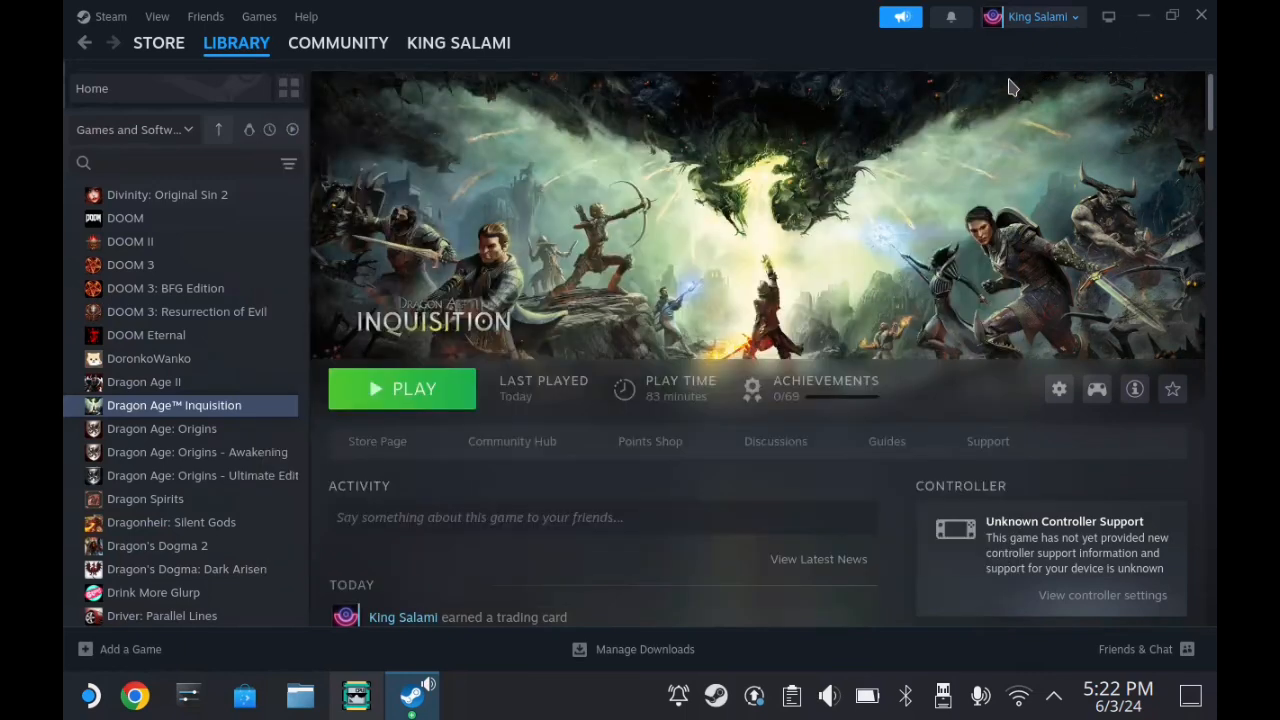
{"action": "left_click", "coordinate": [440, 387]}
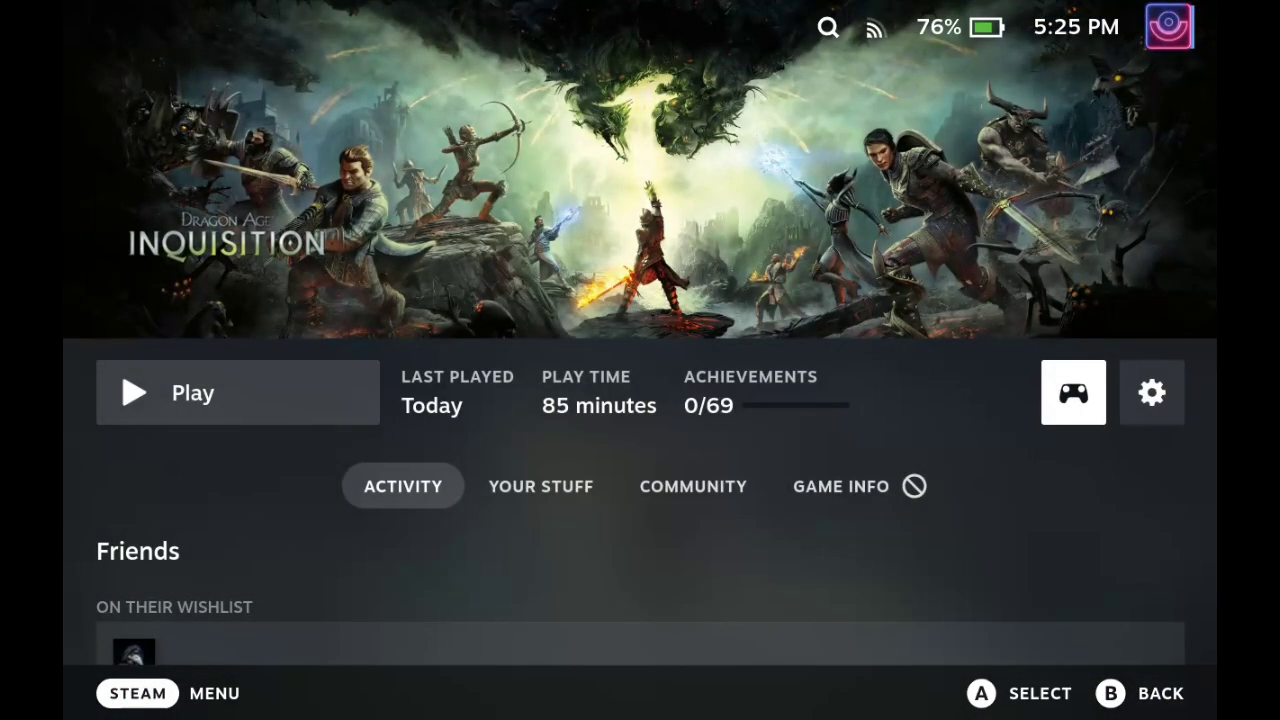
Step: Apply the Gamepad With Joystick Trackpad template in Controller Settings and return to the launching game
{"action": "key", "text": "Return"}
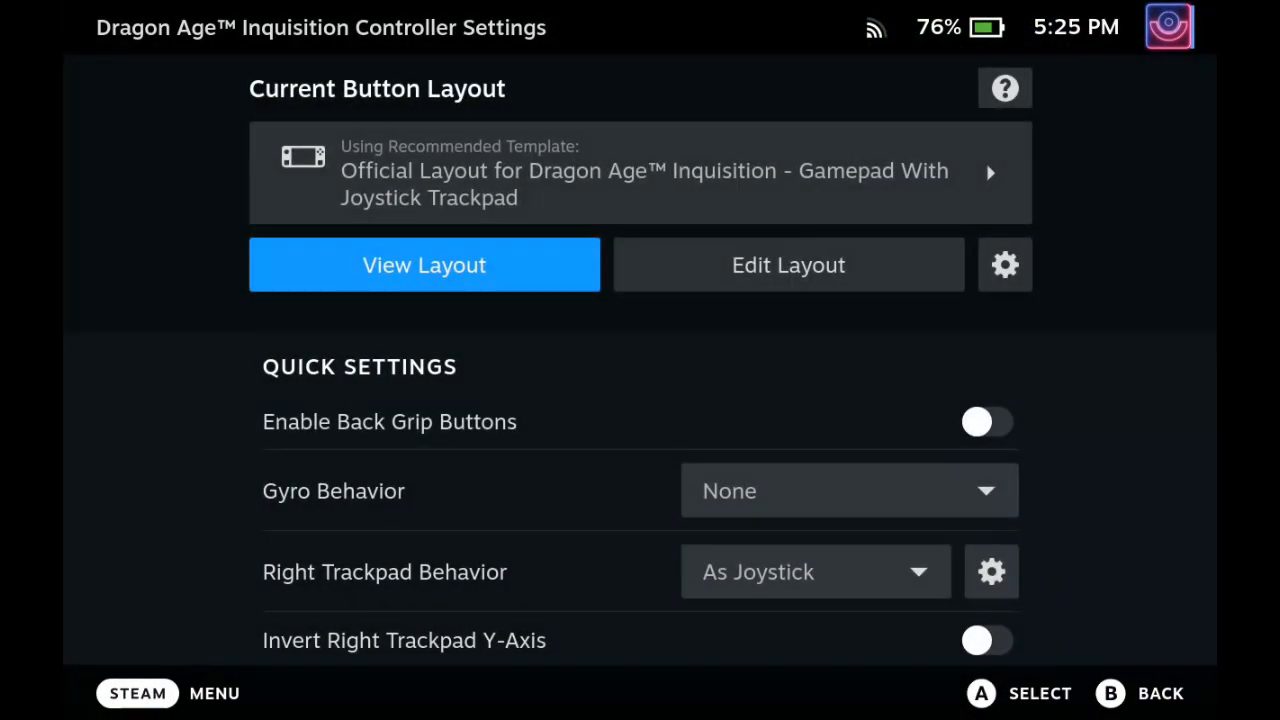
{"action": "key", "text": "a"}
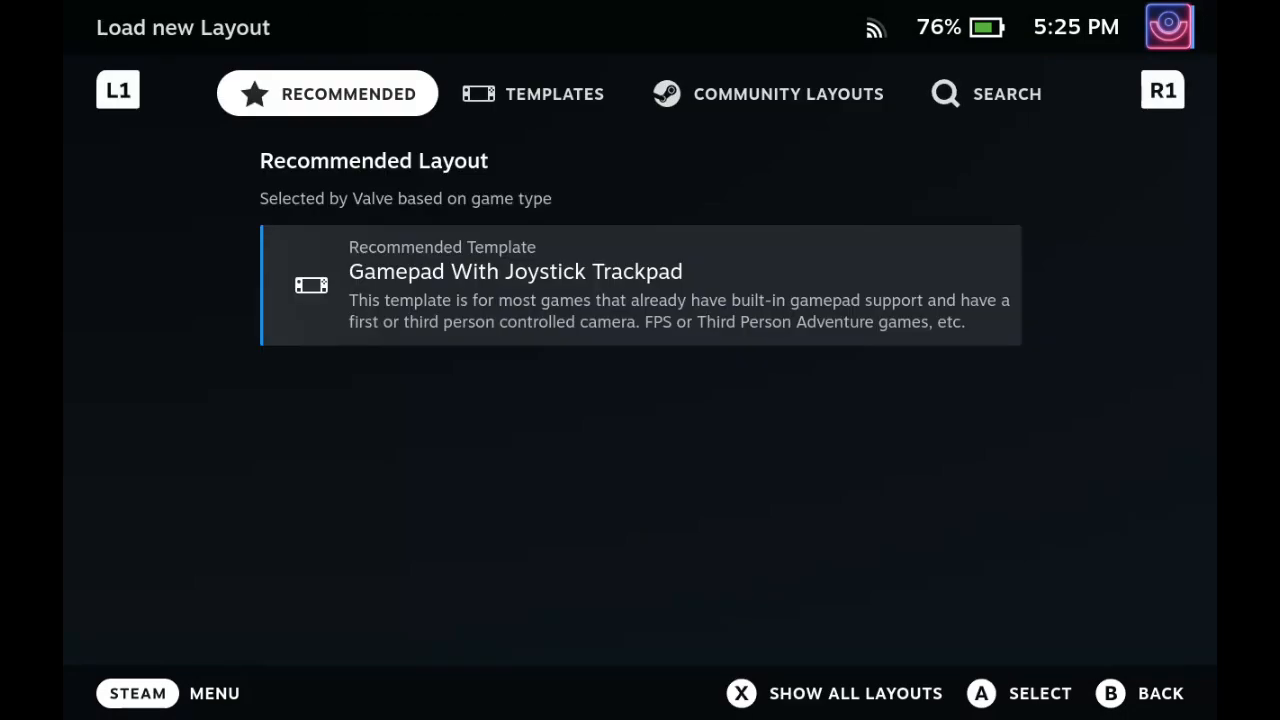
{"action": "key", "text": "R1"}
{"action": "key", "text": "Return"}
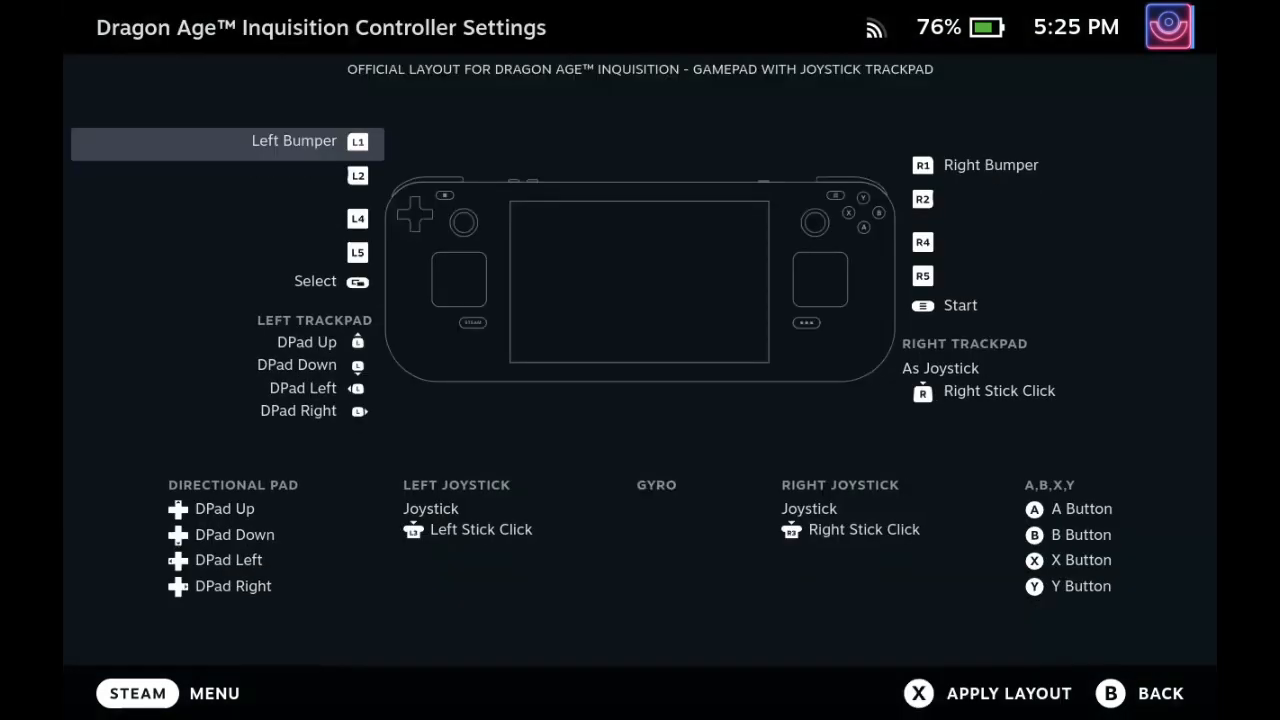
{"action": "key", "text": "Return"}
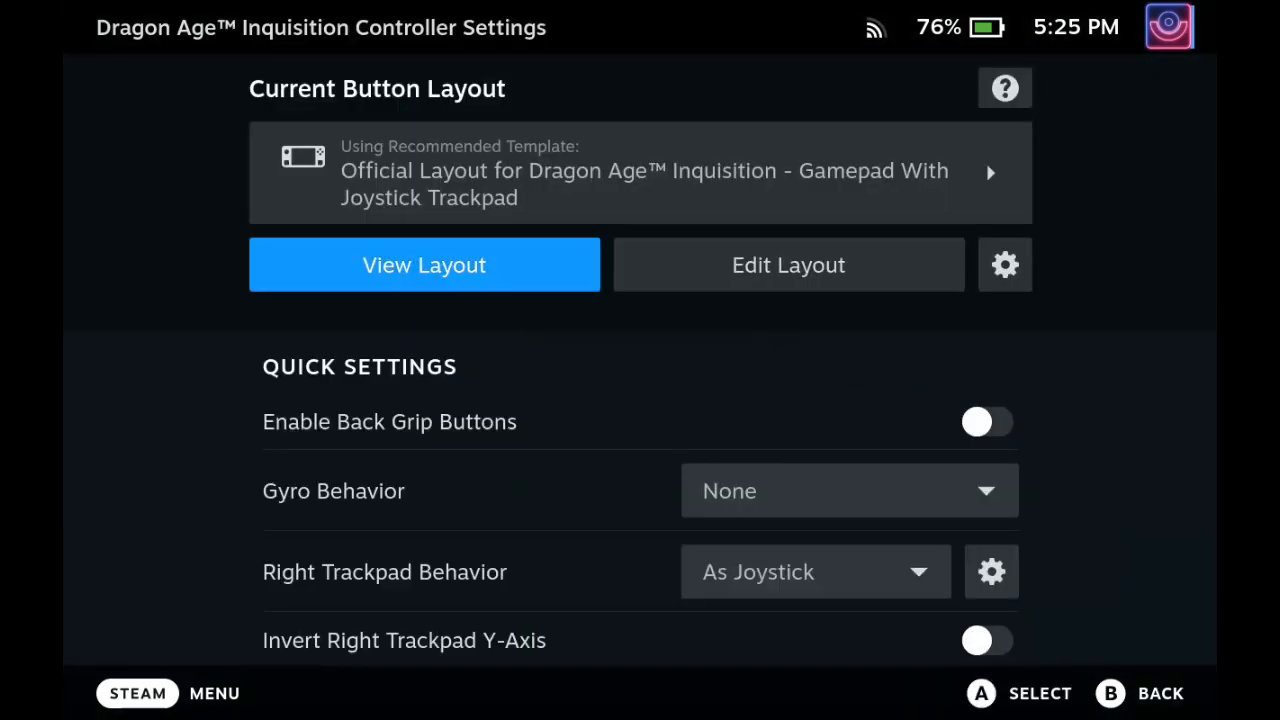
{"action": "key", "text": "Escape"}
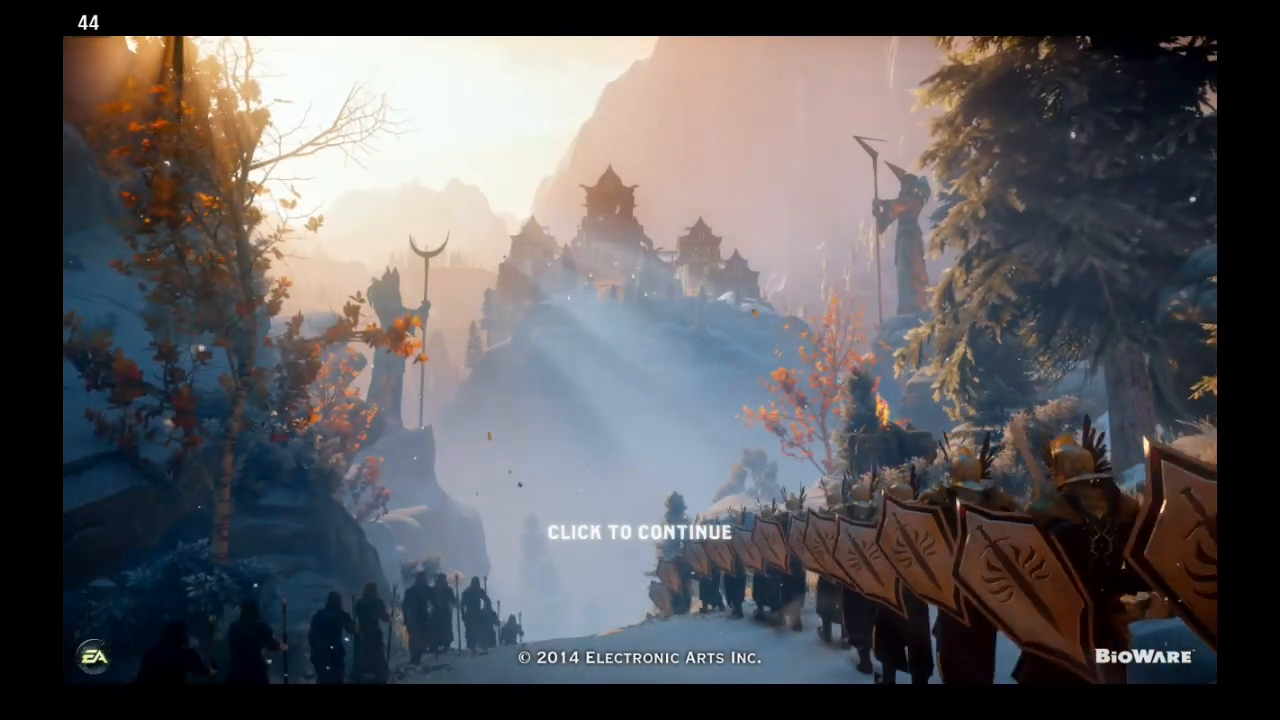
Step: In Options > Controls, set the control method to Gamepad and back out to confirm
{"action": "left_click", "coordinate": [1135, 404]}
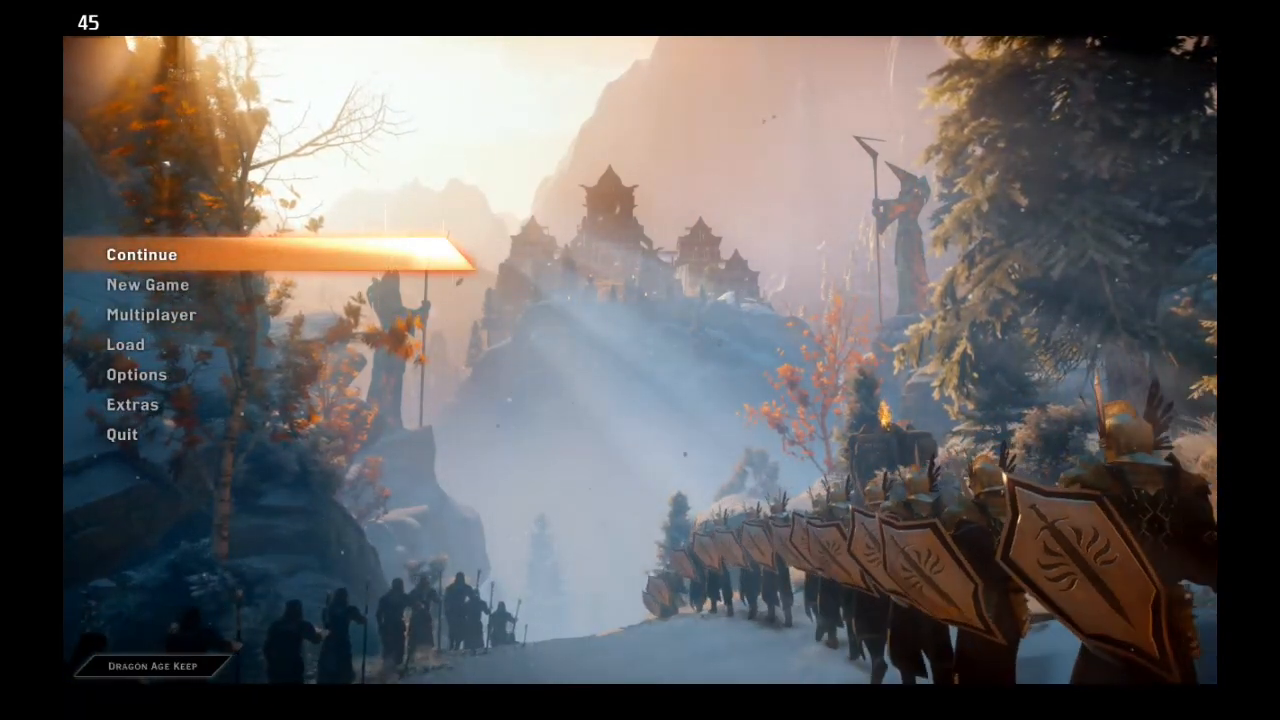
{"action": "left_click", "coordinate": [127, 374]}
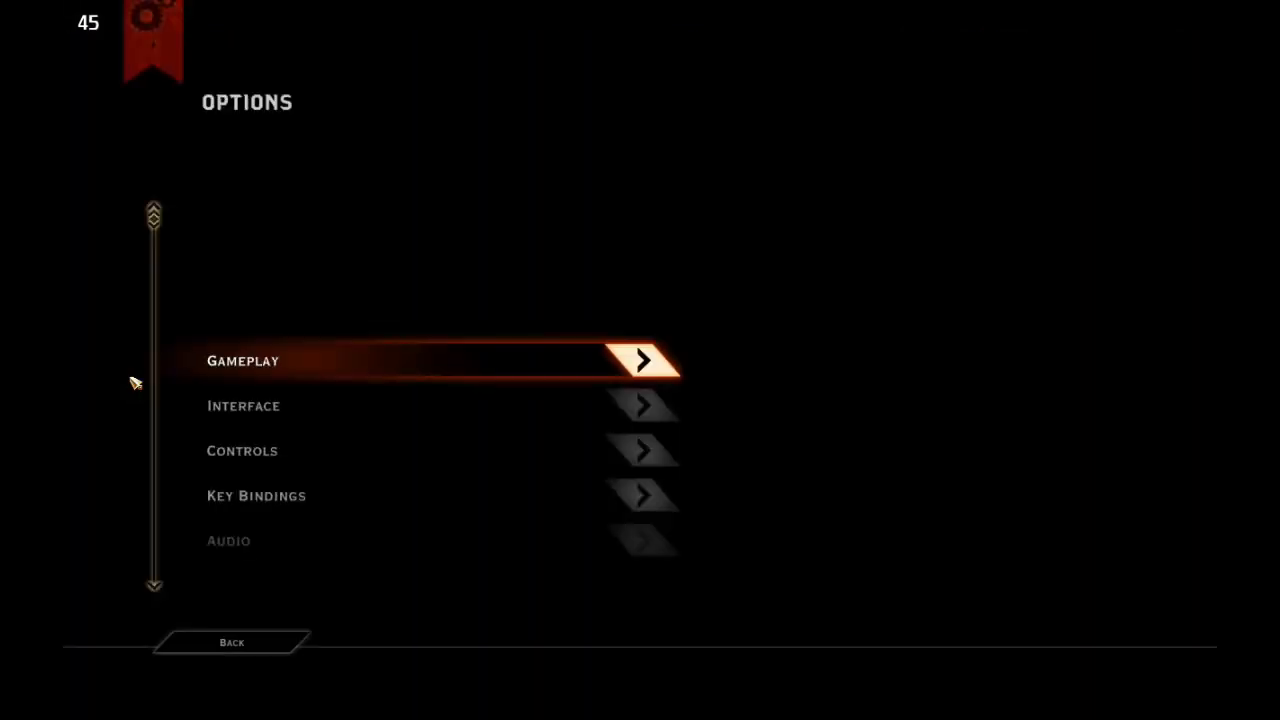
{"action": "left_click", "coordinate": [218, 455]}
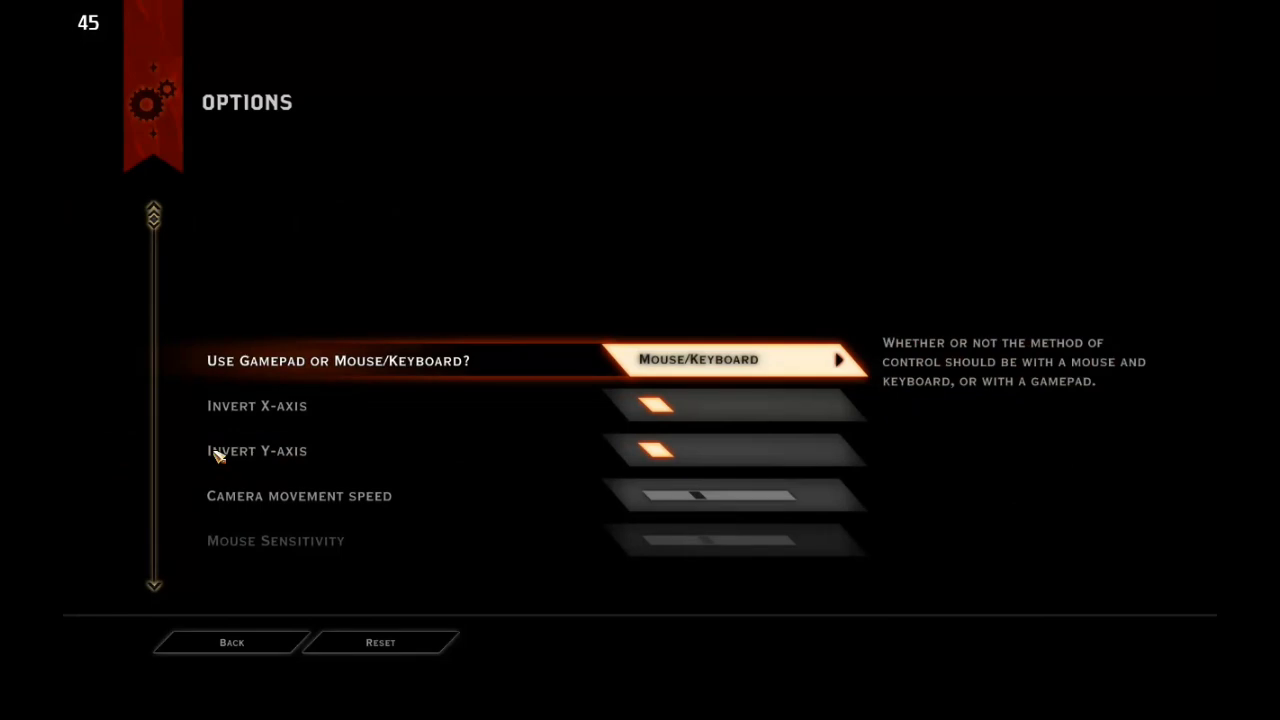
{"action": "left_click", "coordinate": [840, 360]}
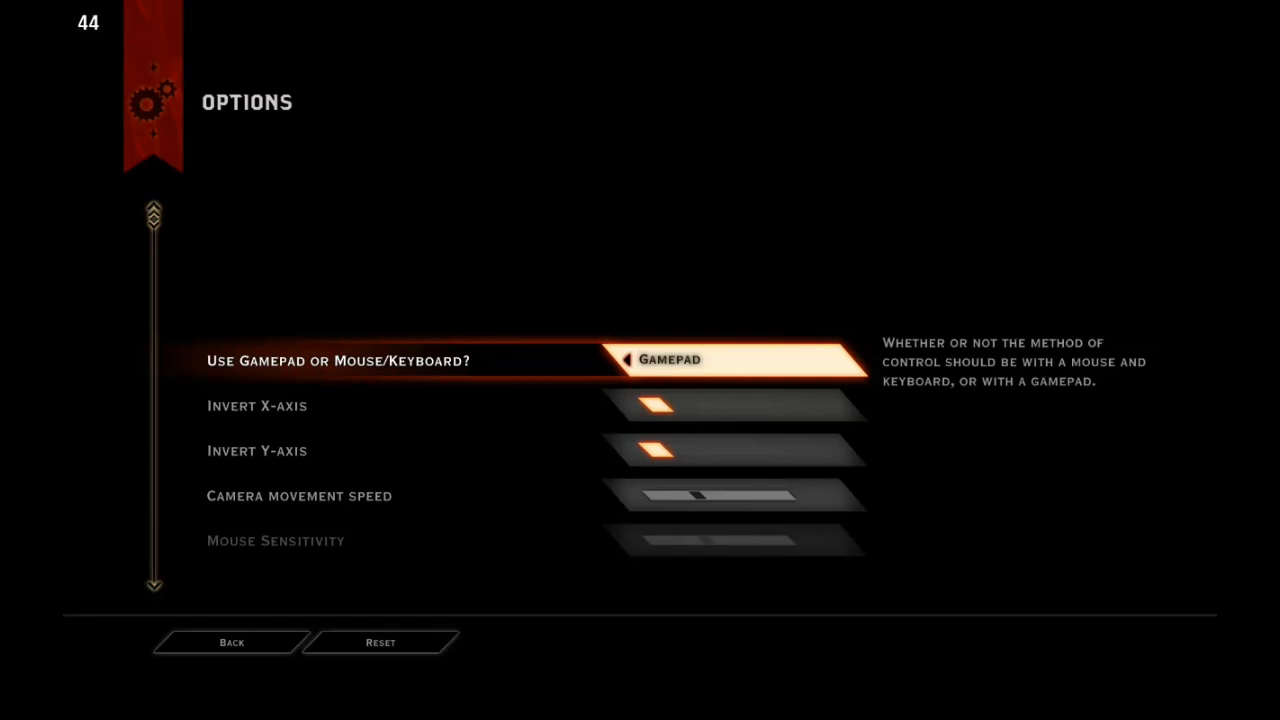
{"action": "left_click", "coordinate": [204, 645]}
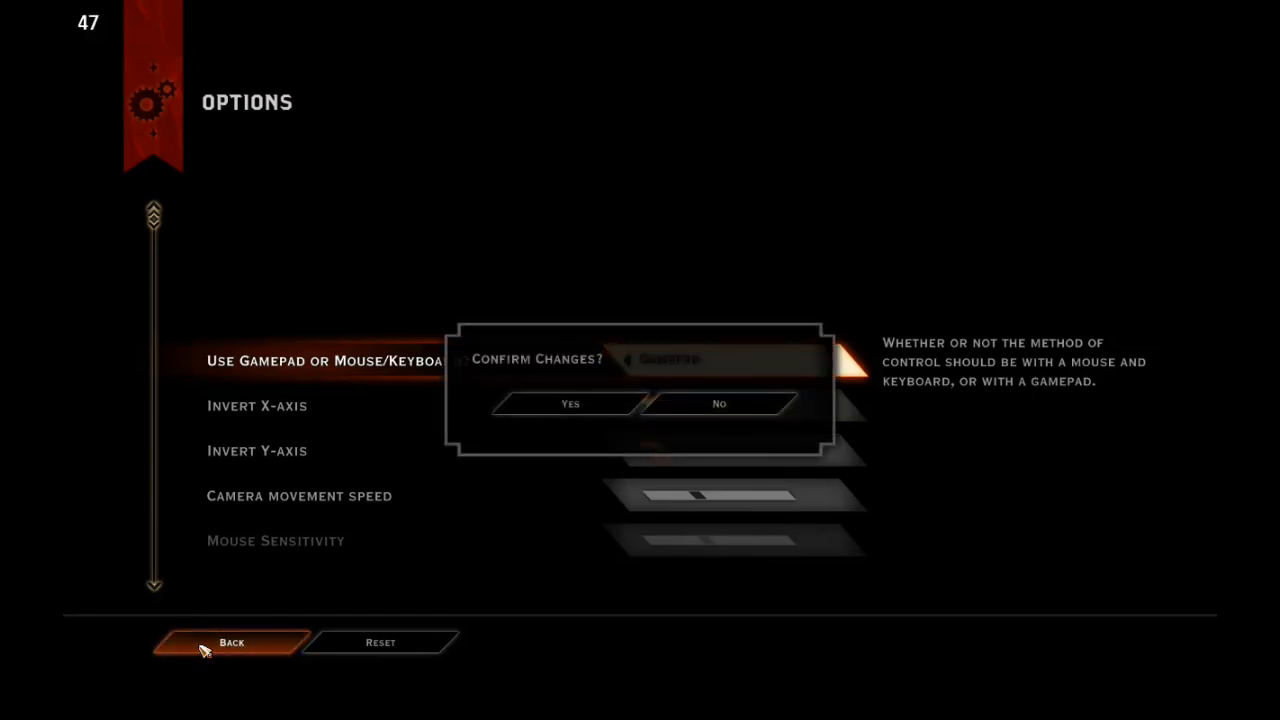
Step: Confirm the control-method change, back out of Options and choose Continue from the main menu
{"action": "left_click", "coordinate": [570, 403]}
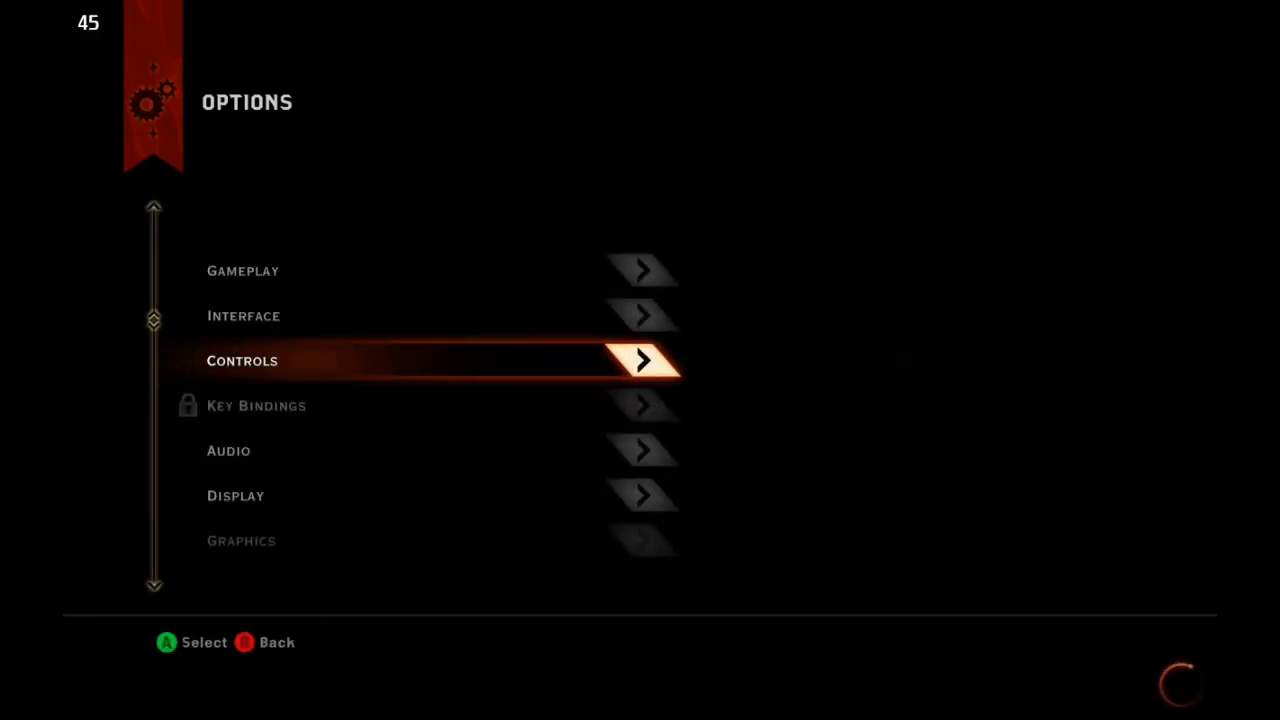
{"action": "key", "text": "Down"}
{"action": "key", "text": "Up"}
{"action": "key", "text": "Up"}
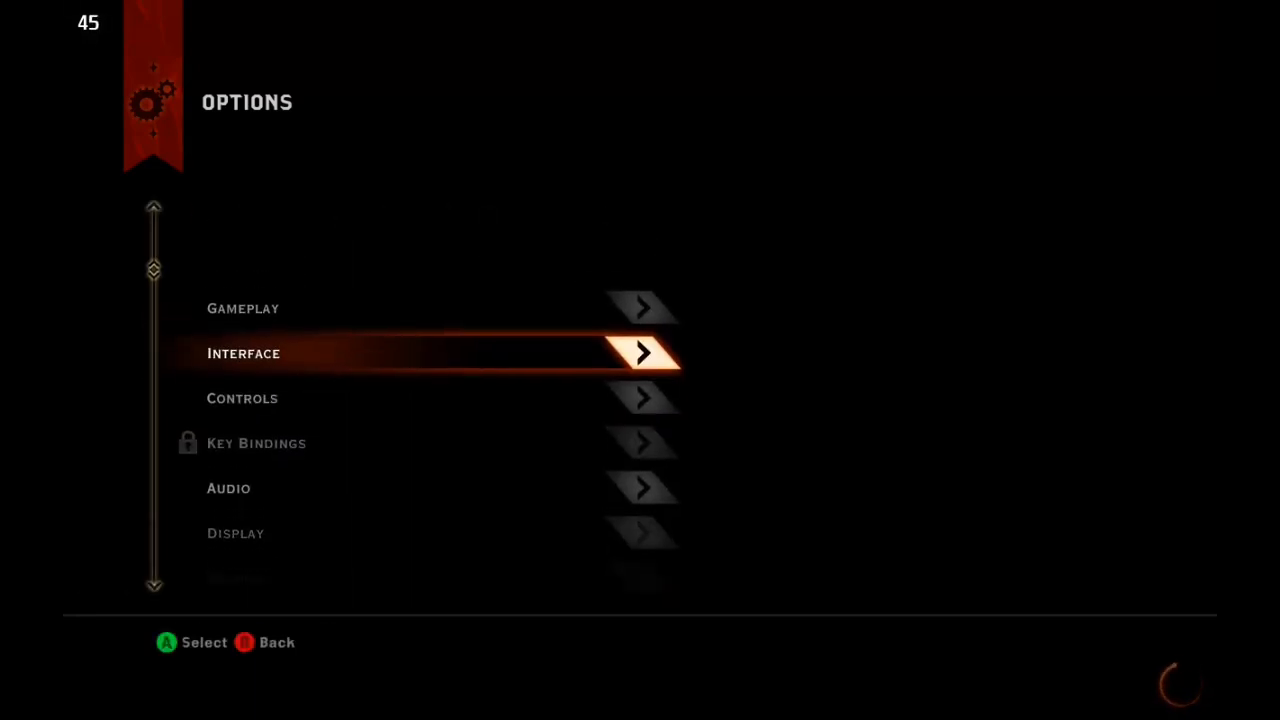
{"action": "key", "text": "Up"}
{"action": "key", "text": "Escape"}
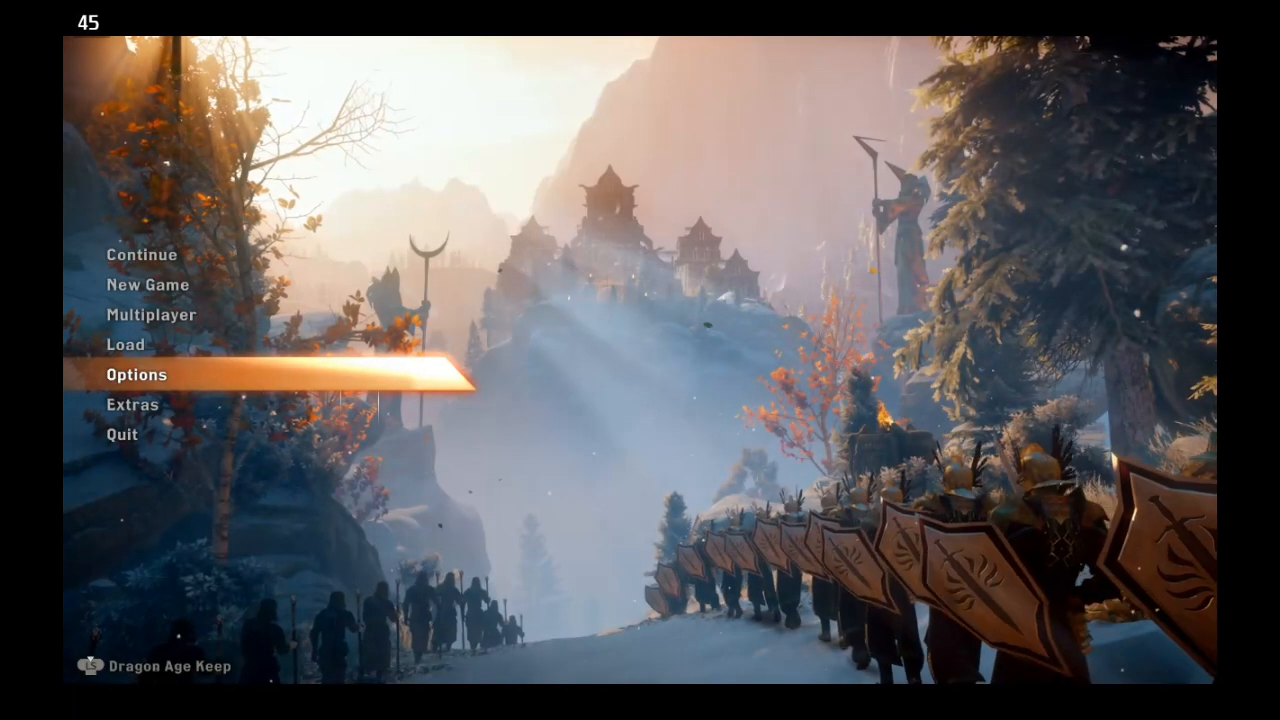
{"action": "key", "text": "Up"}
{"action": "key", "text": "Up"}
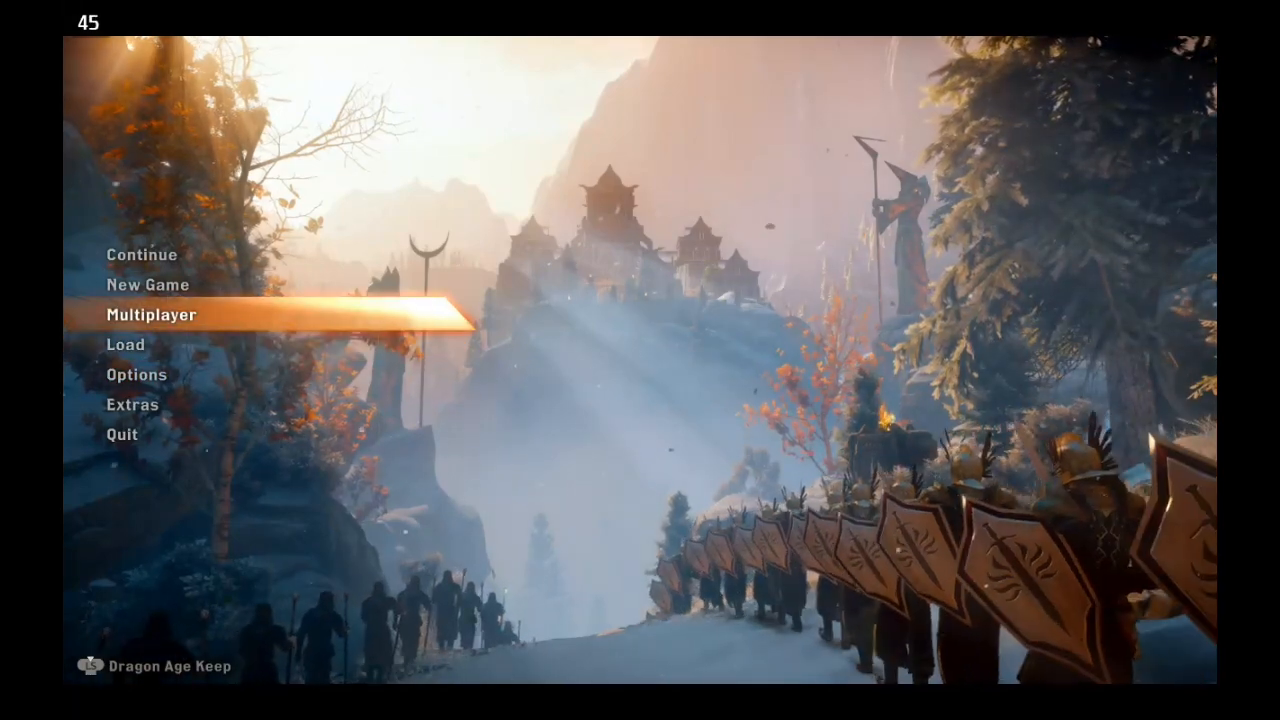
{"action": "key", "text": "Up"}
{"action": "key", "text": "Up"}
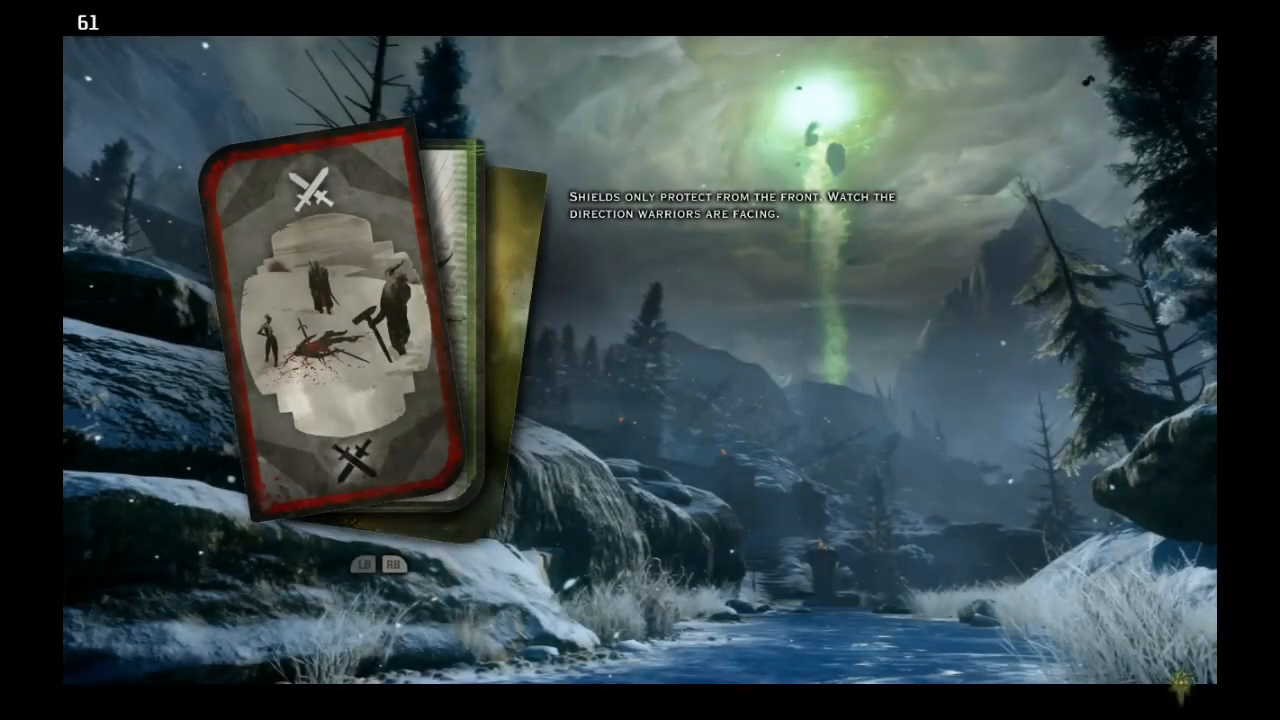
Step: Flip back and forth through the gameplay tip cards while the save loads
{"action": "key", "text": "Right"}
{"action": "key", "text": "Right"}
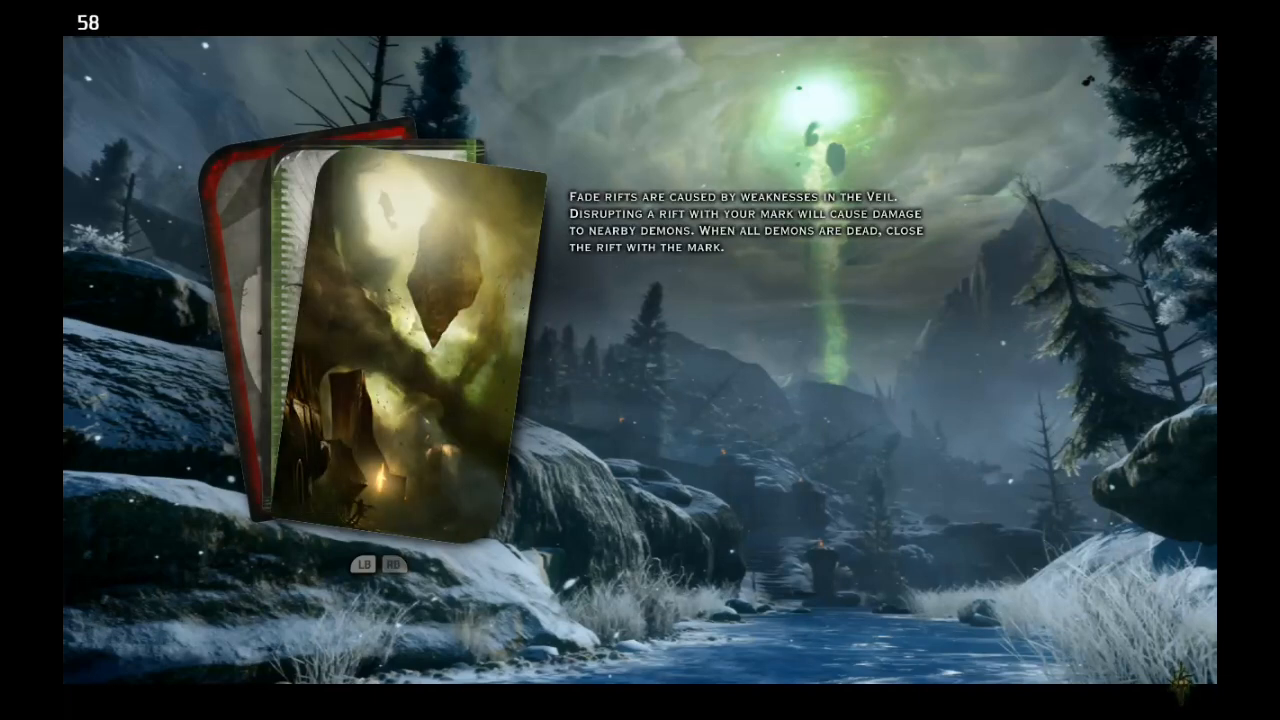
{"action": "key", "text": "Right"}
{"action": "key", "text": "Right"}
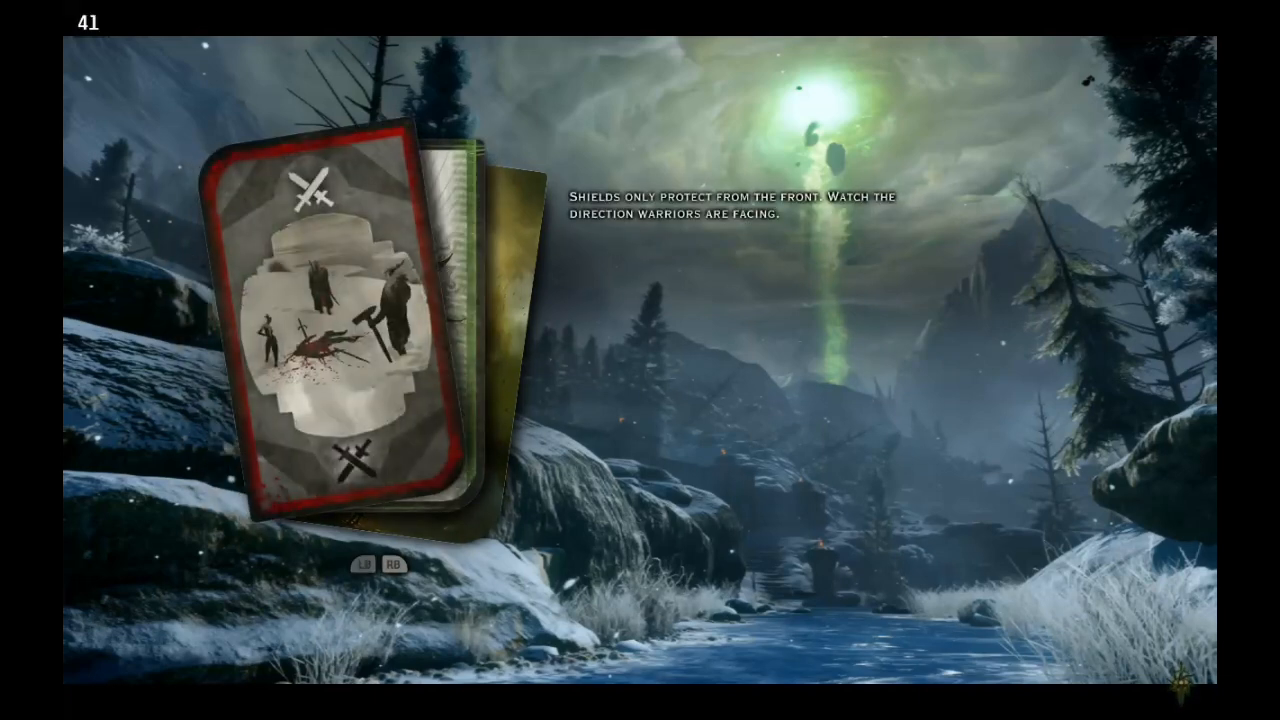
{"action": "key", "text": "Left"}
{"action": "key", "text": "Right"}
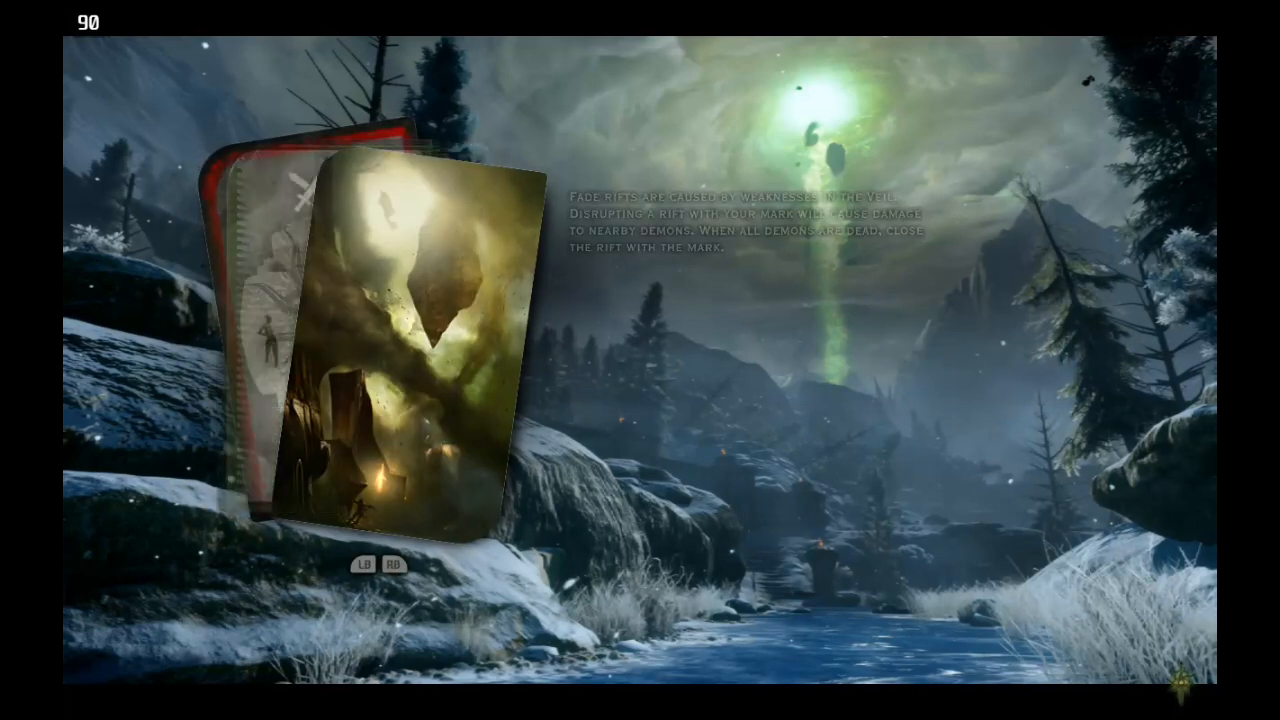
{"action": "key", "text": "Left"}
{"action": "key", "text": "Right"}
{"action": "key", "text": "Left"}
{"action": "key", "text": "Right"}
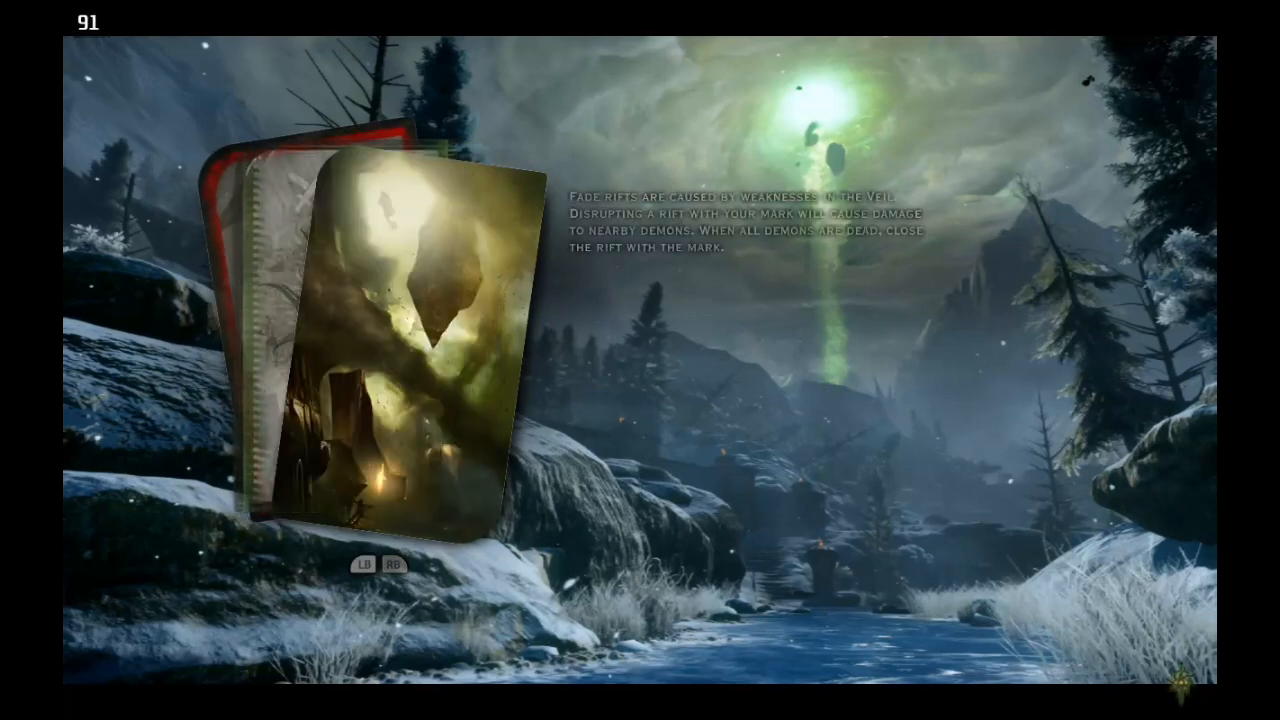